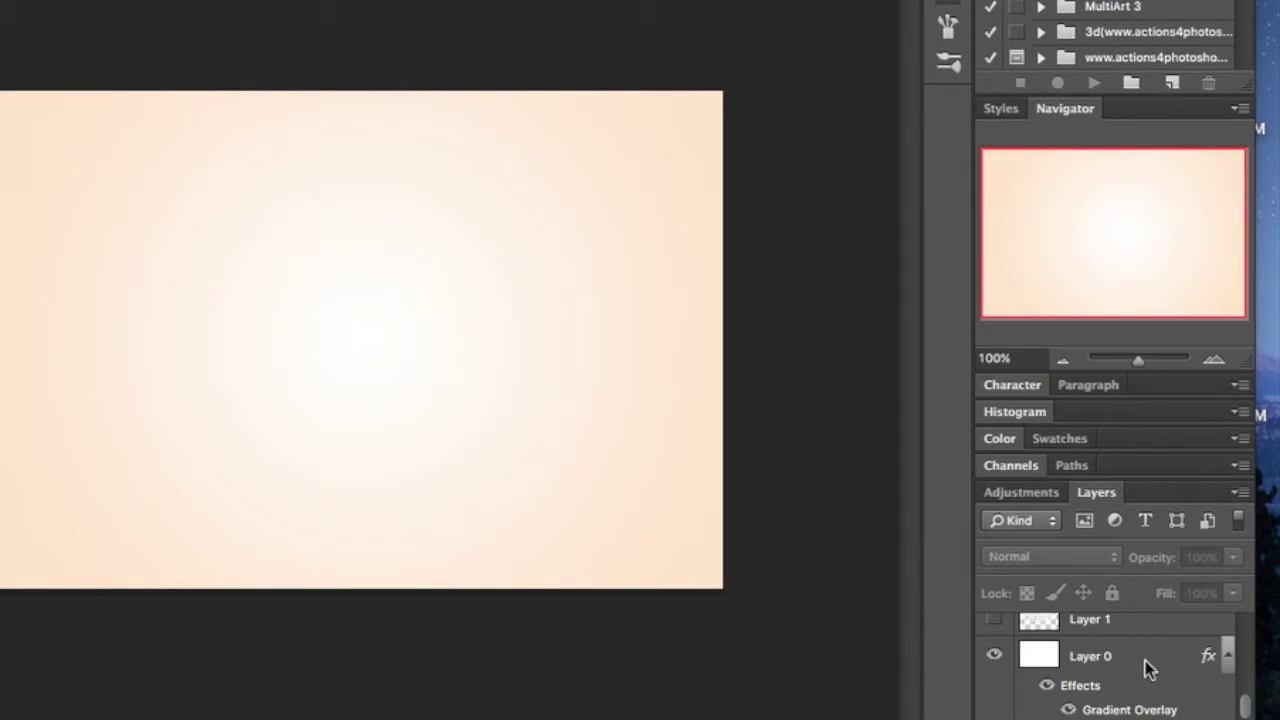
# Review Layer 0's Gradient Overlay settings, including the colour of the gradient's first stop.
pyautogui.click(1150, 671)
pyautogui.doubleClick(1150, 671)
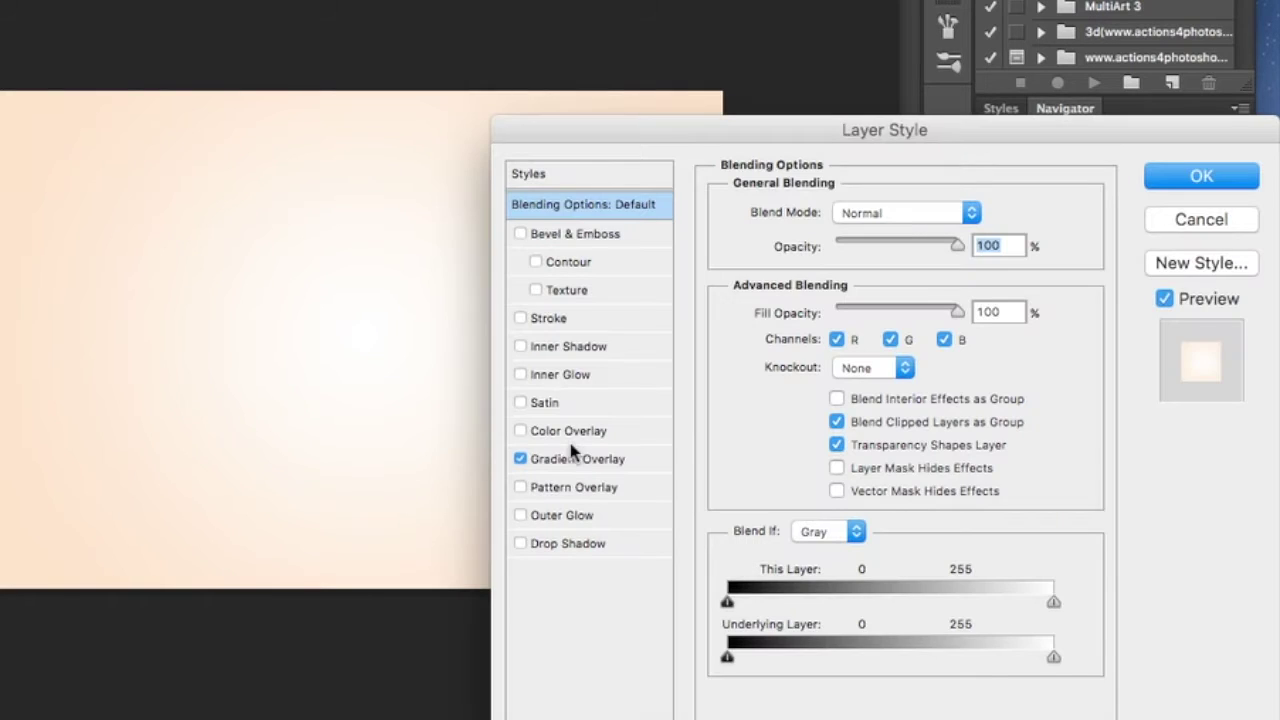
pyautogui.click(580, 458)
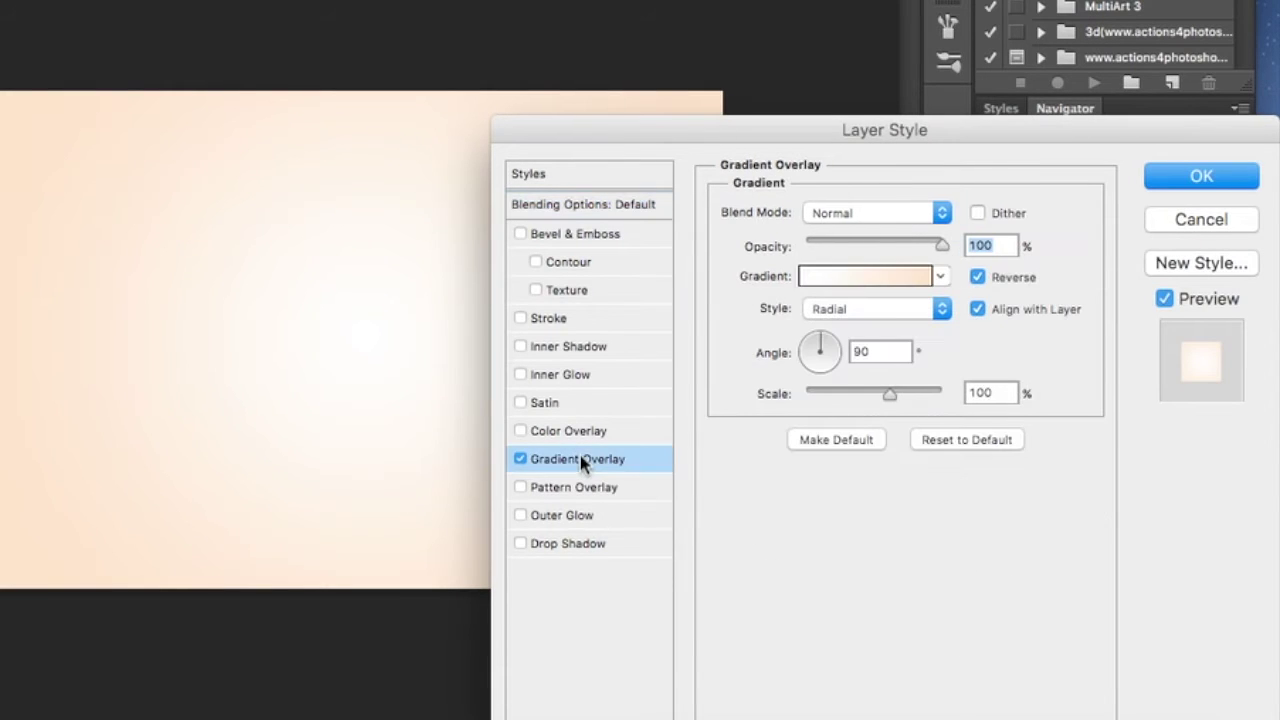
pyautogui.click(870, 279)
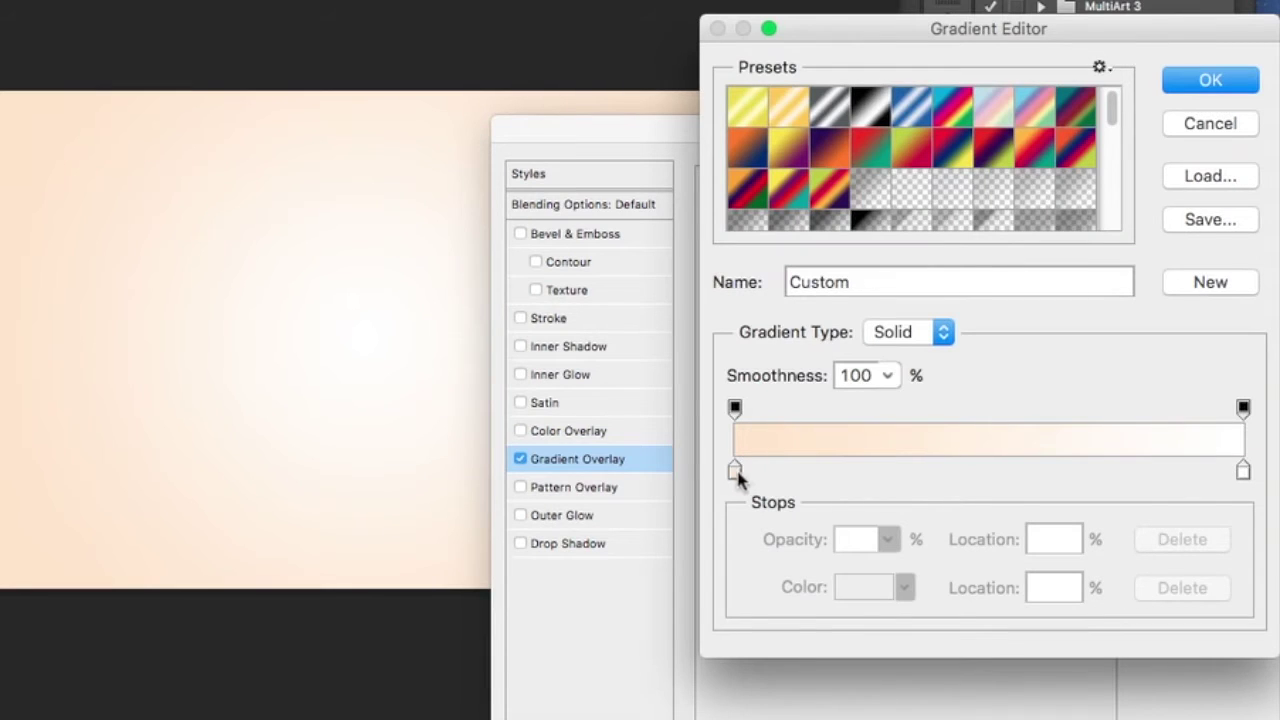
pyautogui.click(735, 471)
pyautogui.click(853, 588)
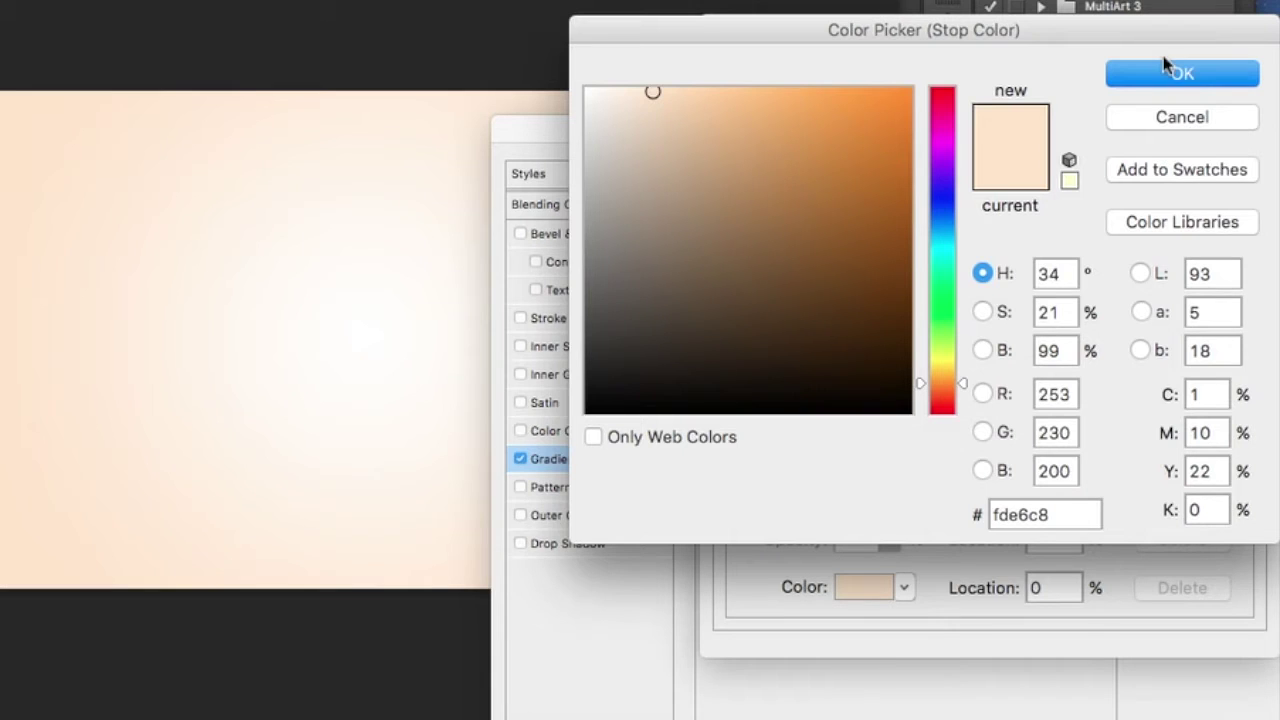
pyautogui.click(1160, 88)
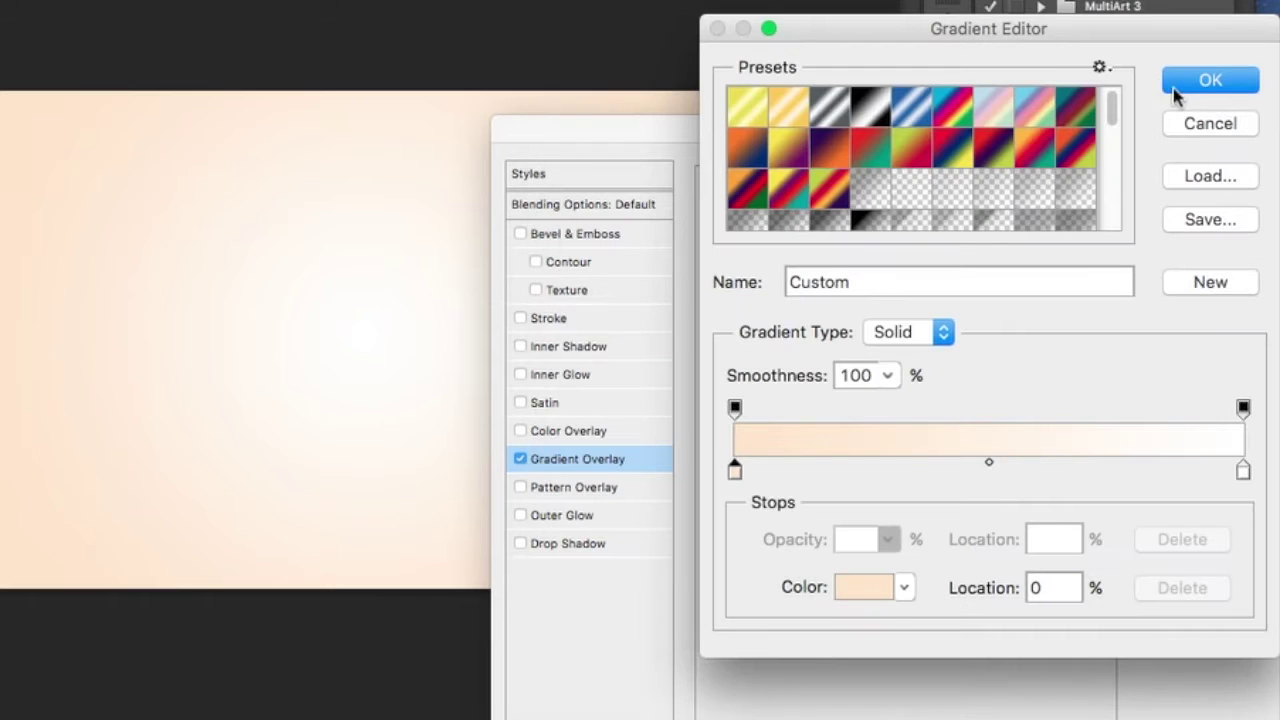
pyautogui.click(1170, 91)
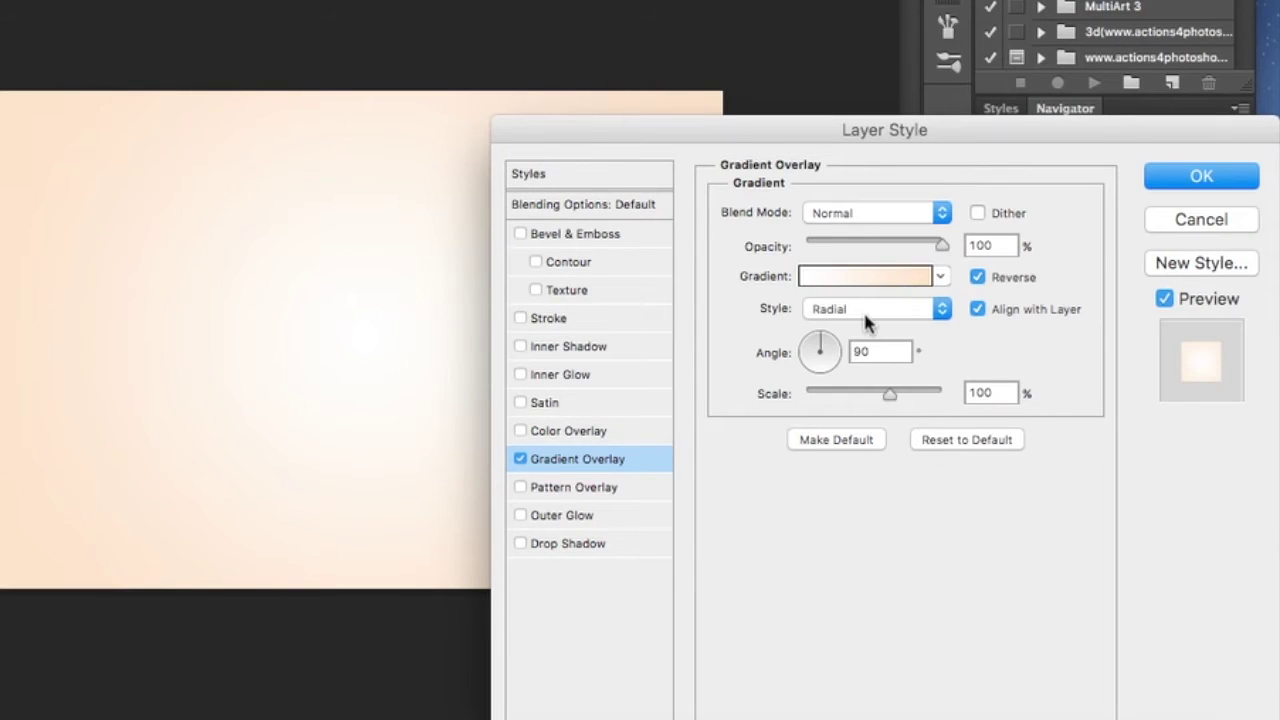
pyautogui.click(1198, 178)
pyautogui.click(1213, 180)
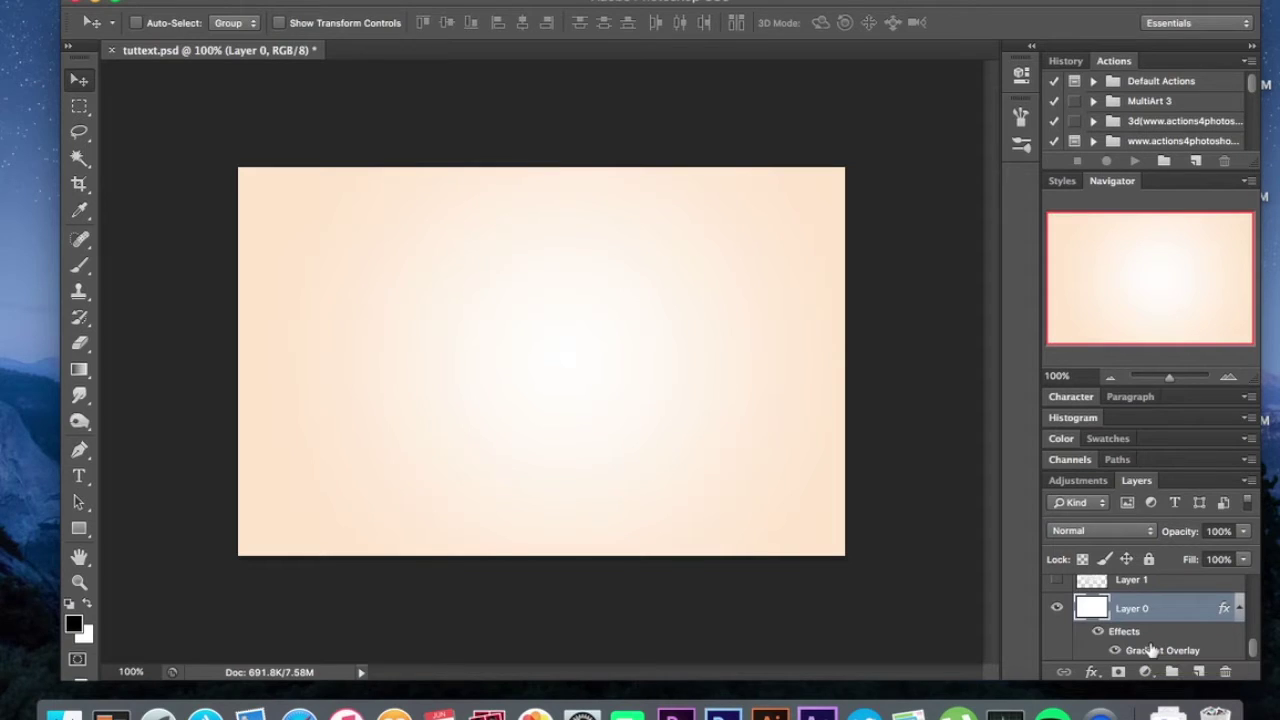
# Show Layer 1 and the crumpled_paper layer above the gradient background, leaving the crumpled_paper layer selected.
pyautogui.scroll(2, 1150, 650)
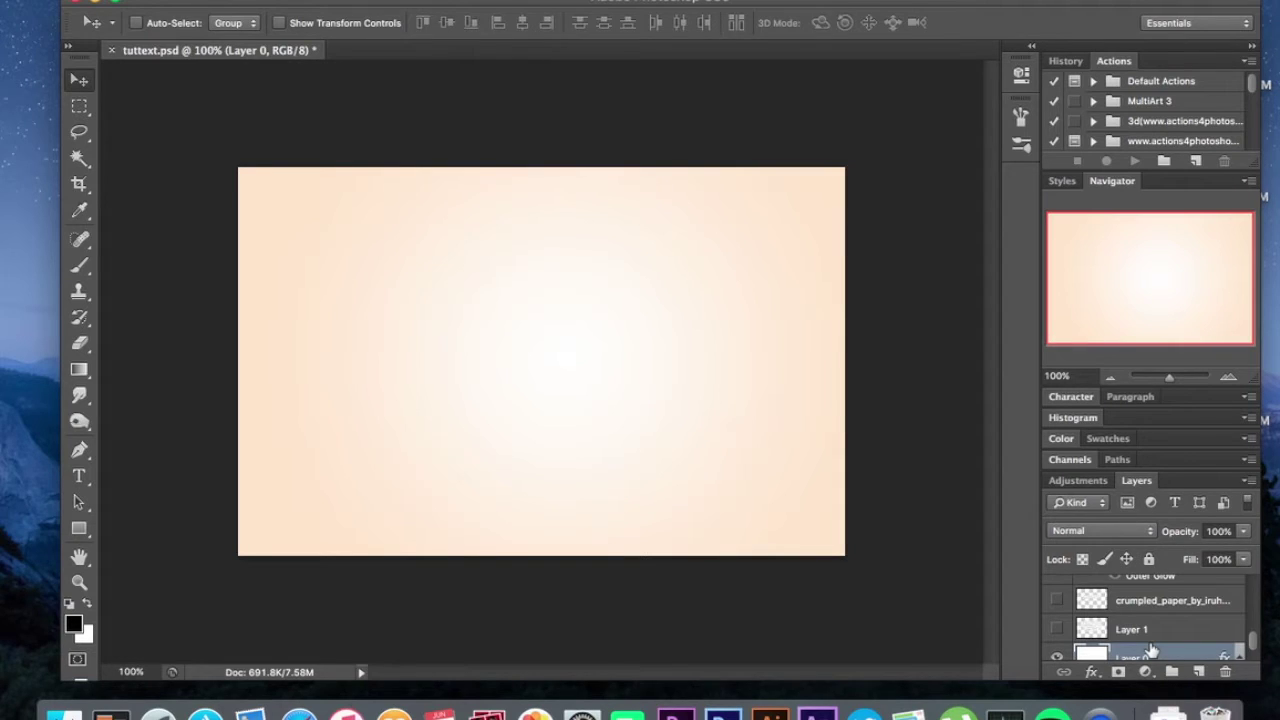
pyautogui.click(1057, 629)
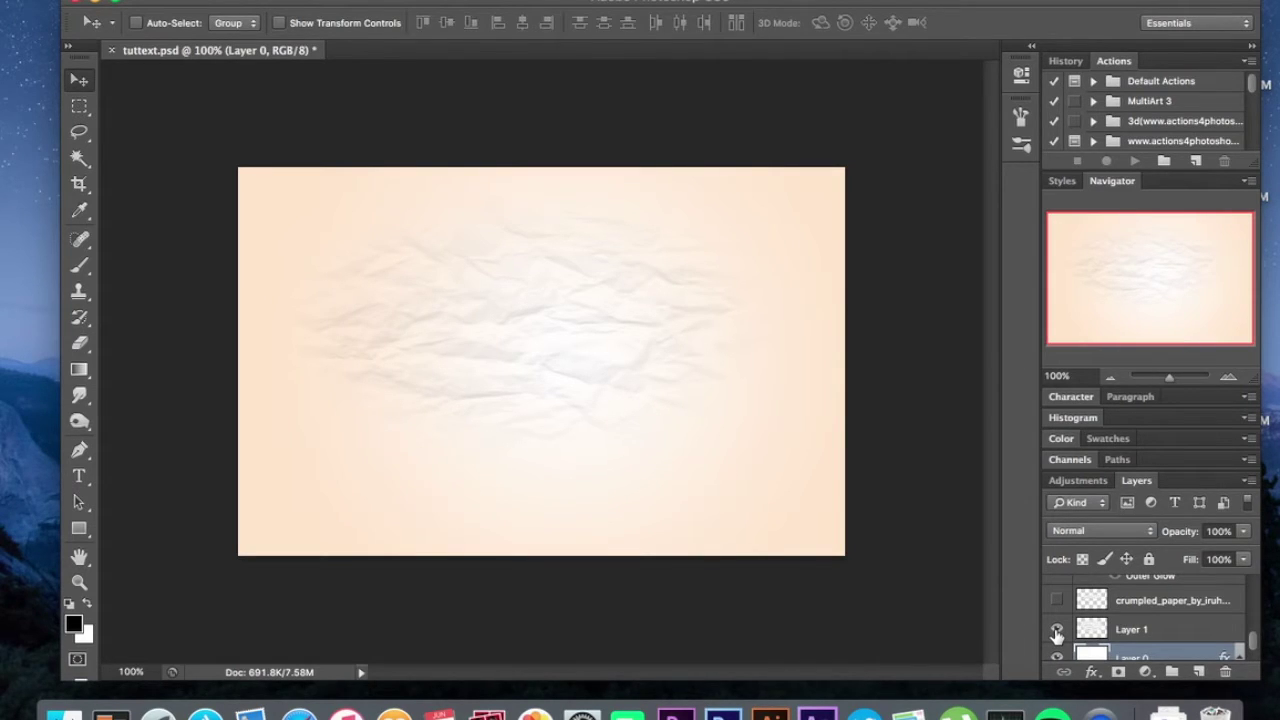
pyautogui.click(1146, 634)
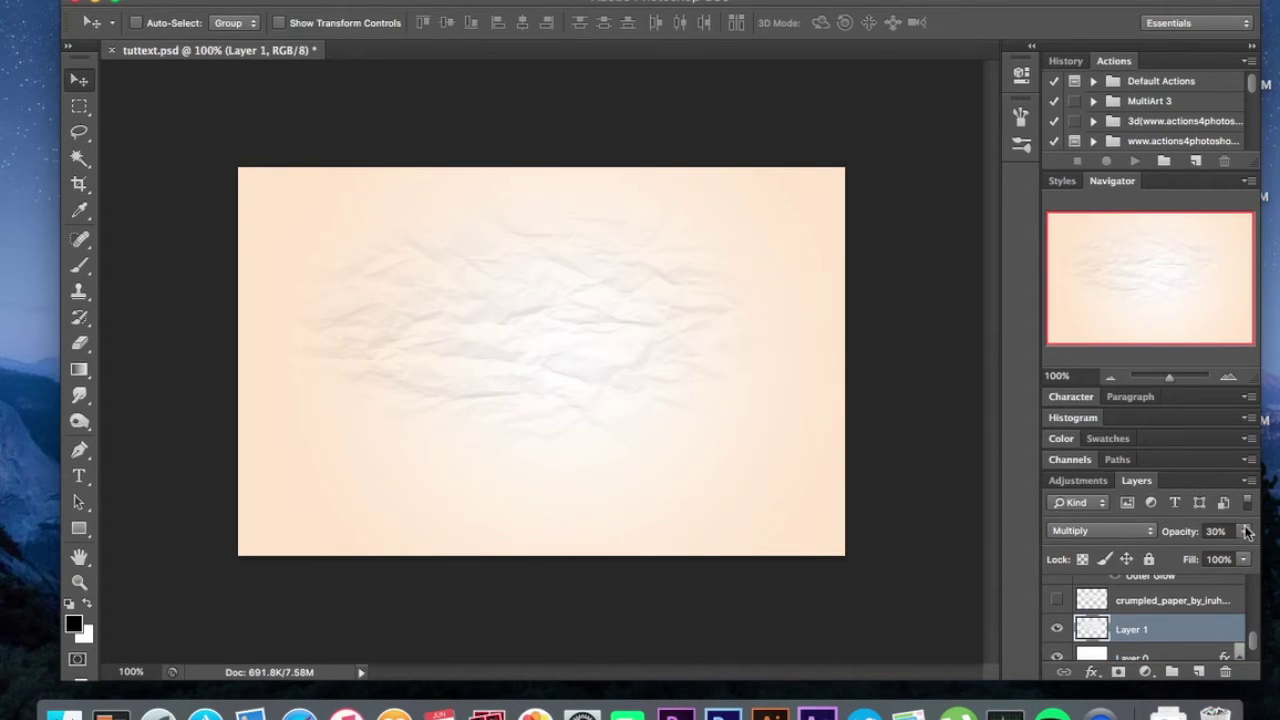
pyautogui.click(1142, 603)
pyautogui.click(1057, 601)
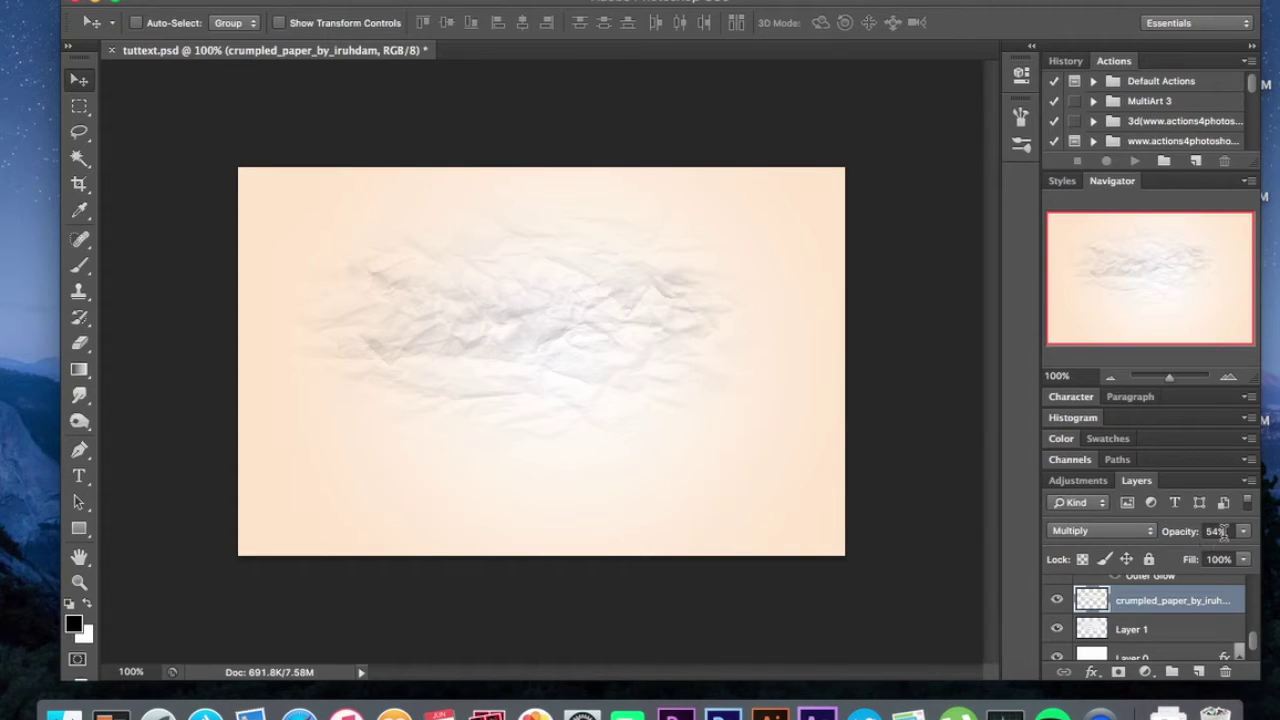
pyautogui.click(81, 343)
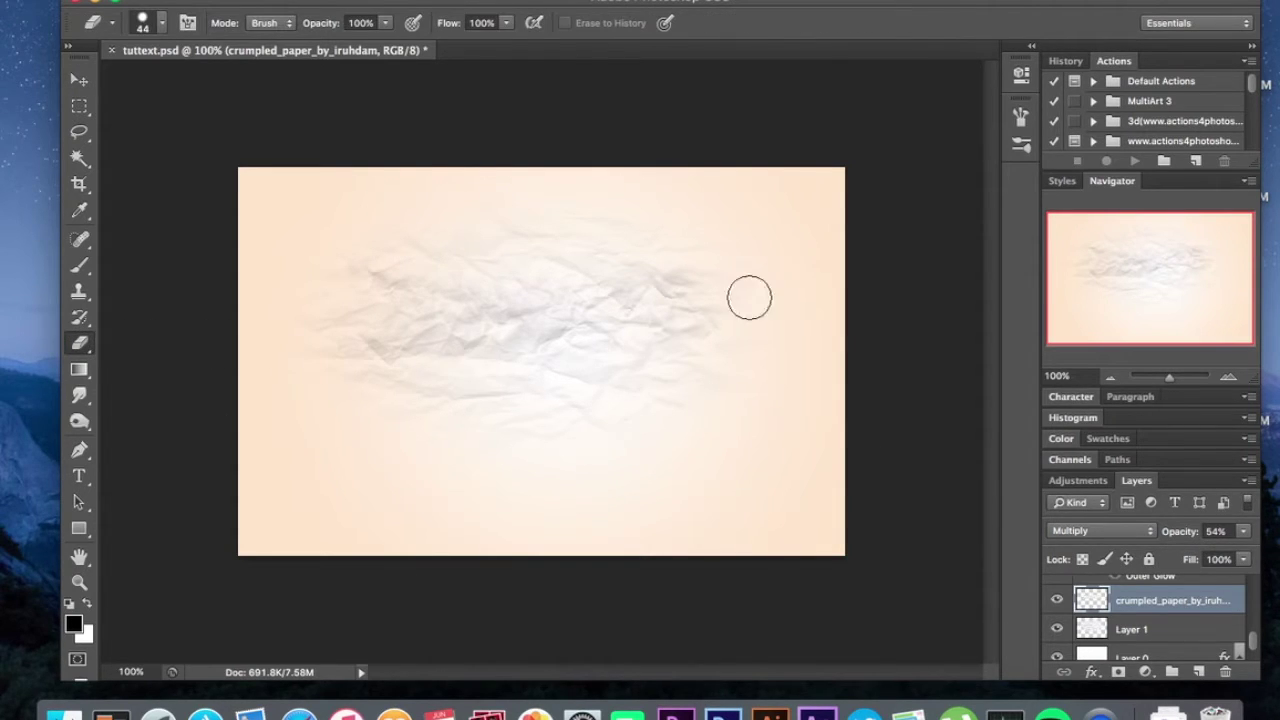
pyautogui.click(83, 82)
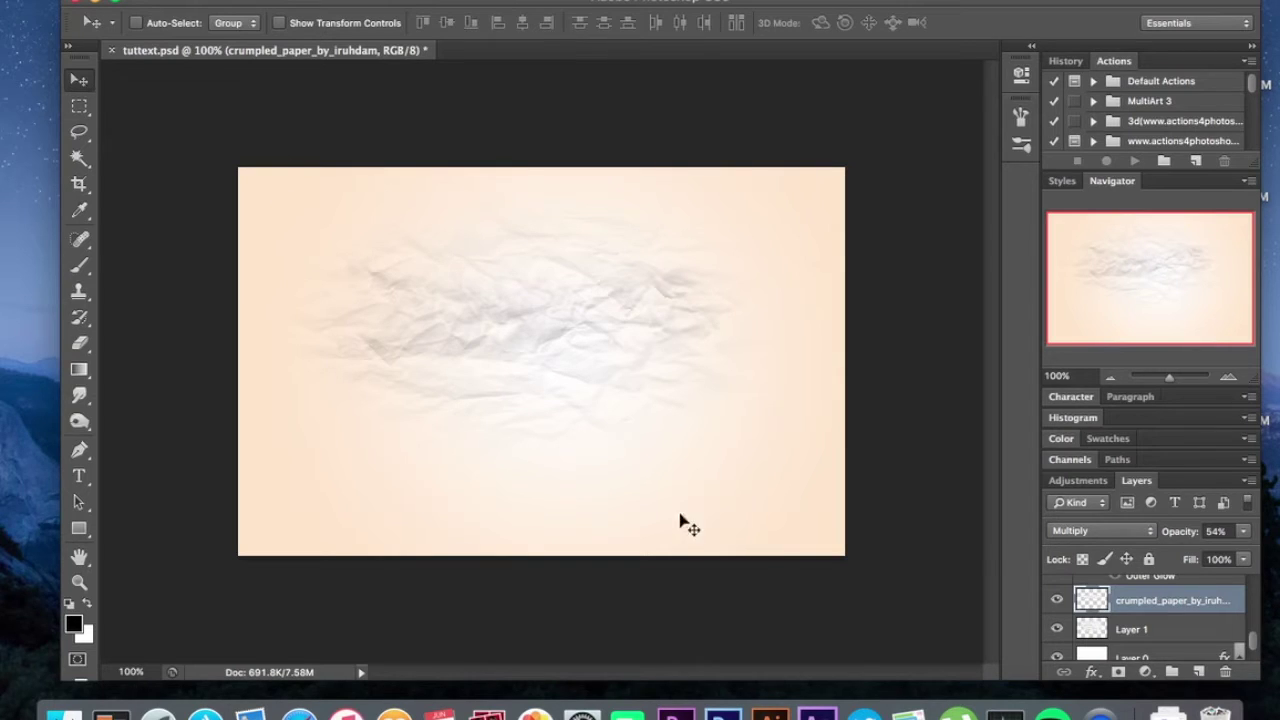
# Show the Jazzed text layer over the crumpled paper.
pyautogui.scroll(5, 1088, 606)
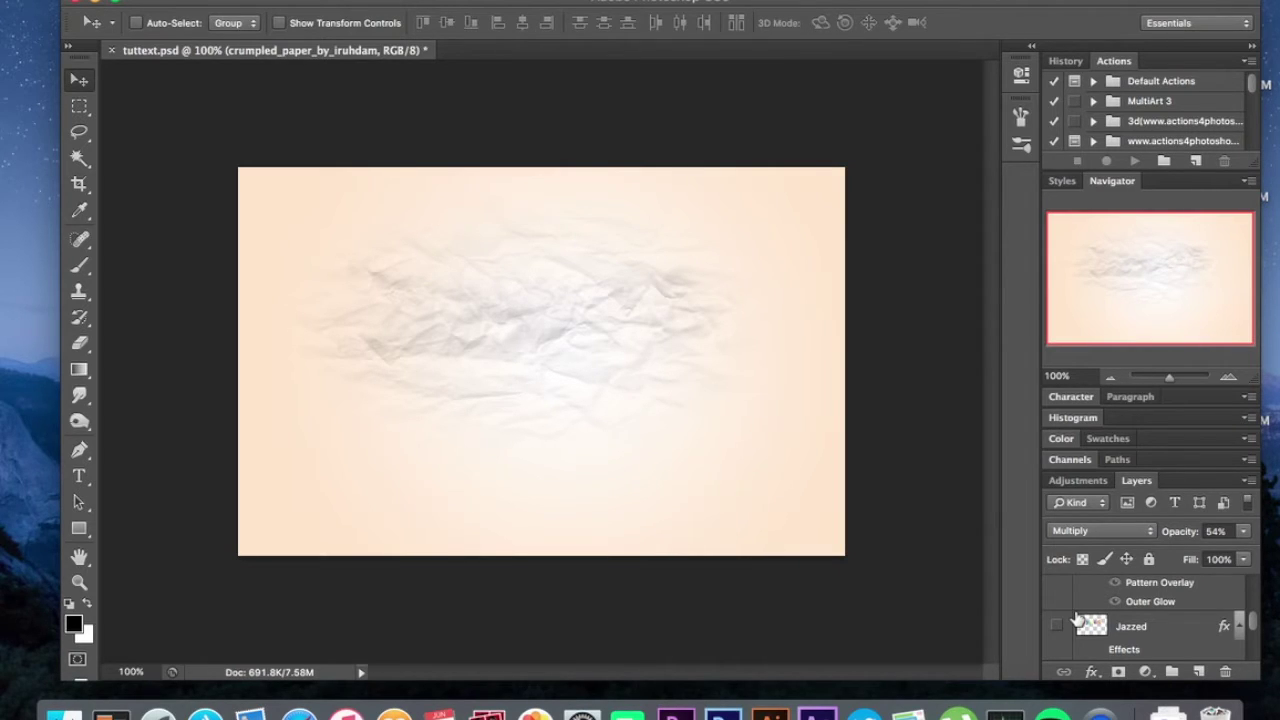
pyautogui.click(1057, 626)
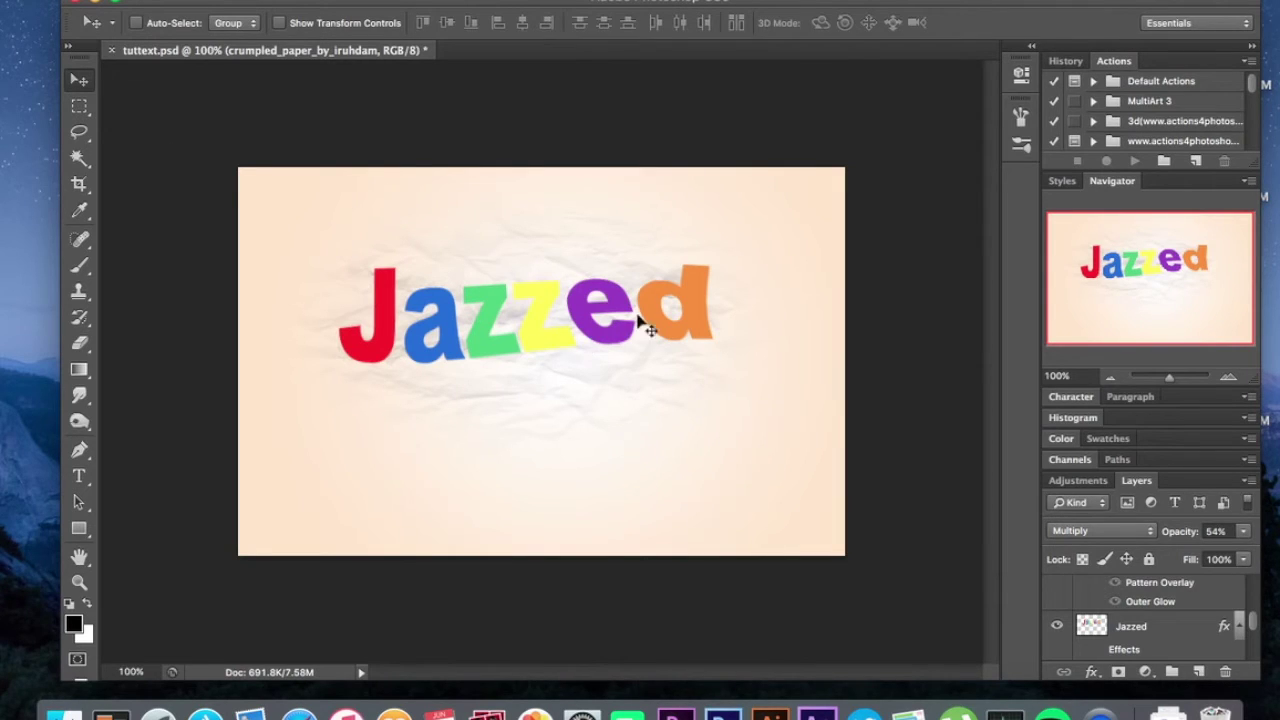
# Examine the Outer Glow settings and glow colour in the Jazzed layer's style.
pyautogui.click(1176, 641)
pyautogui.doubleClick(1174, 633)
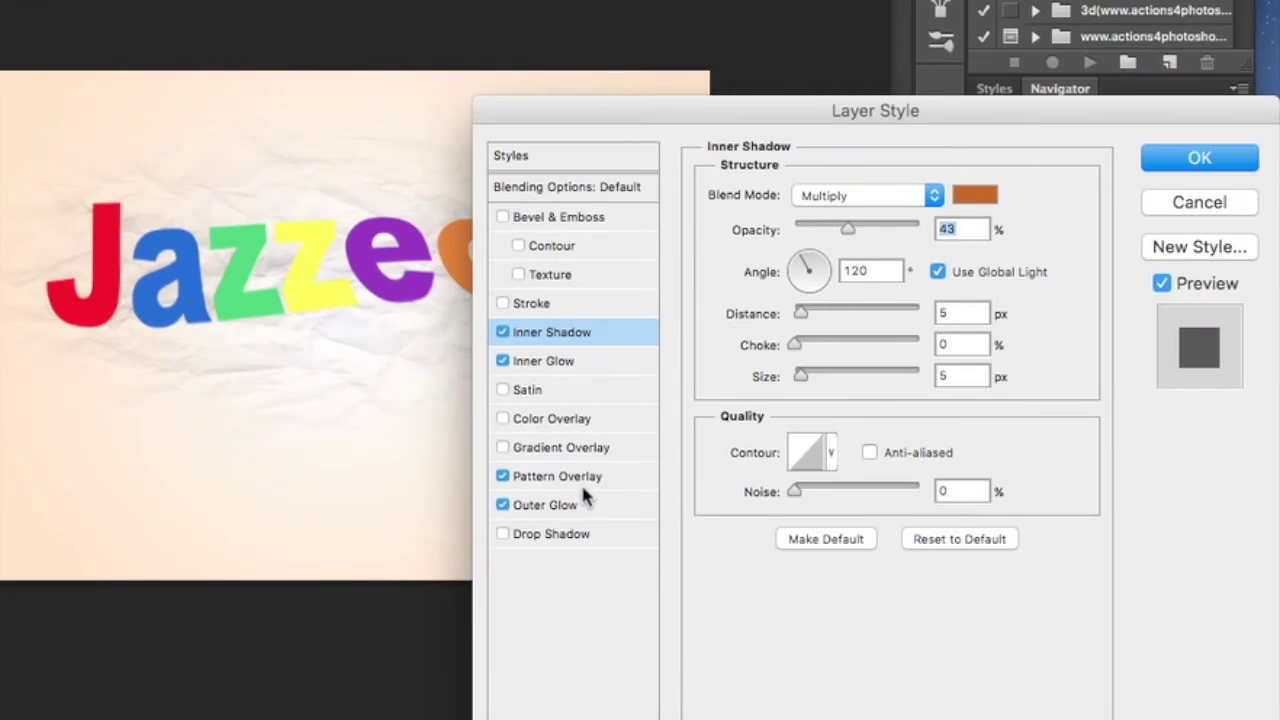
pyautogui.click(593, 509)
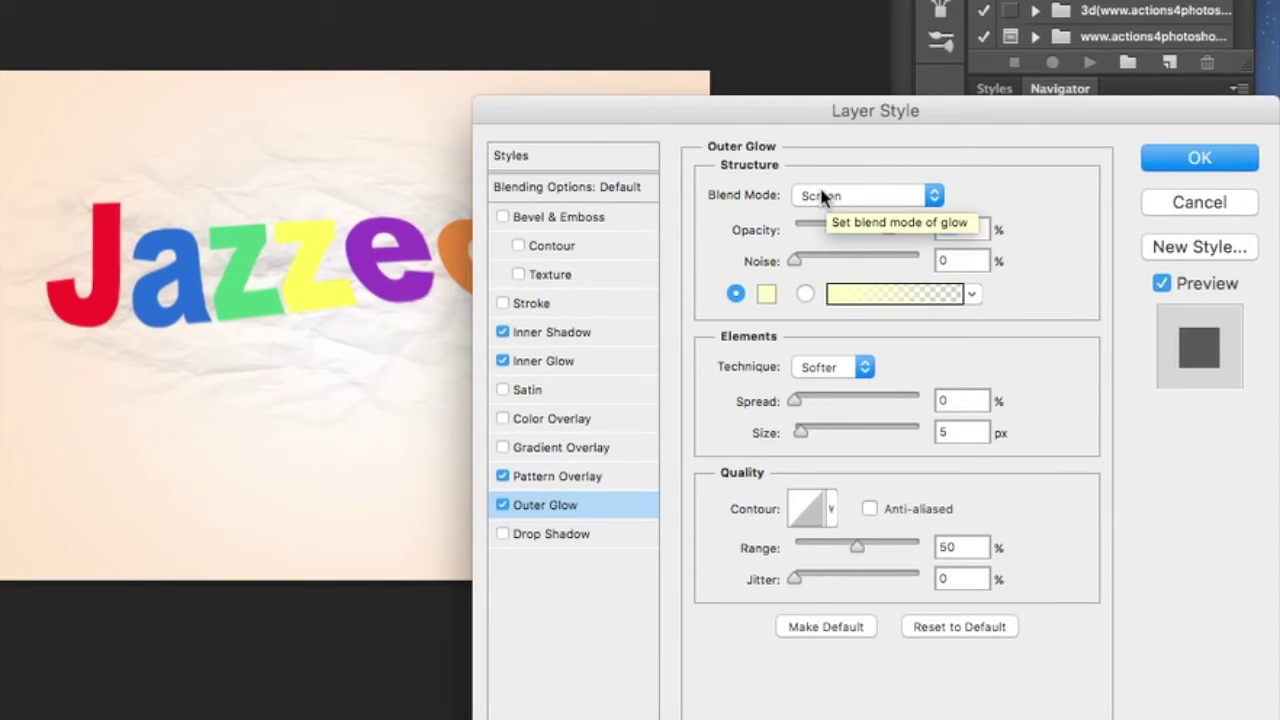
pyautogui.click(764, 296)
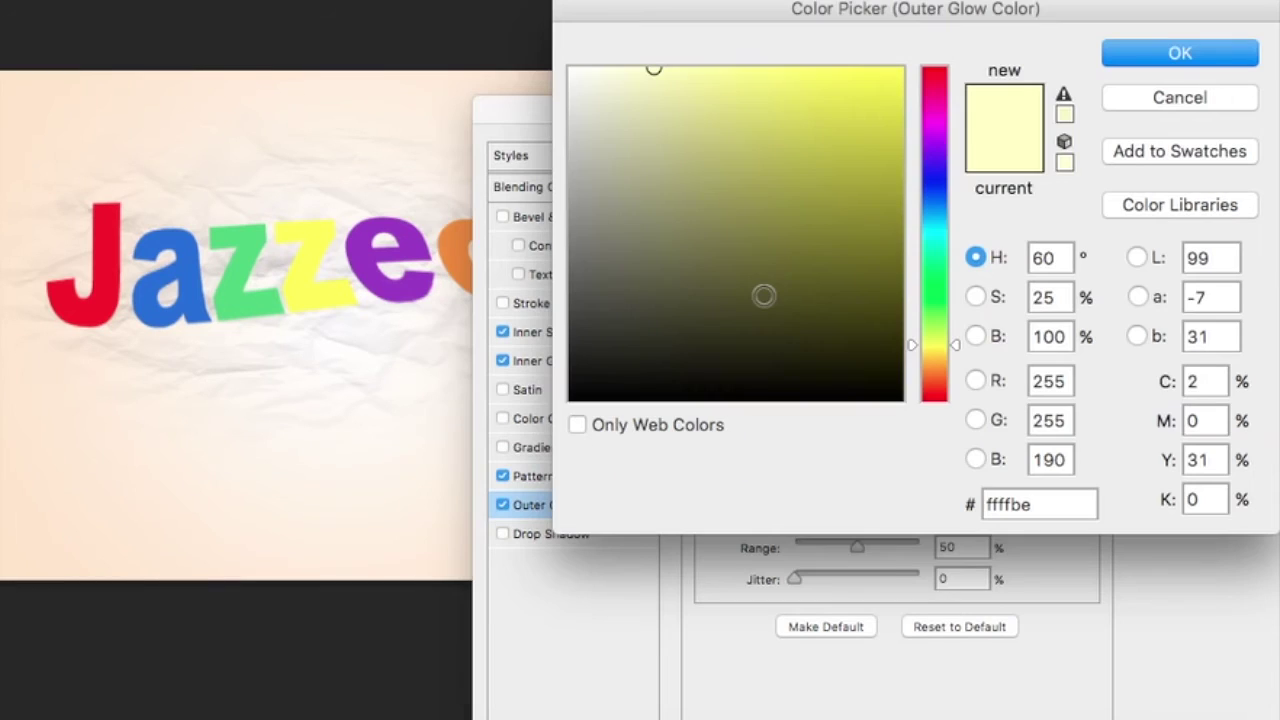
pyautogui.click(1055, 507)
pyautogui.click(1158, 100)
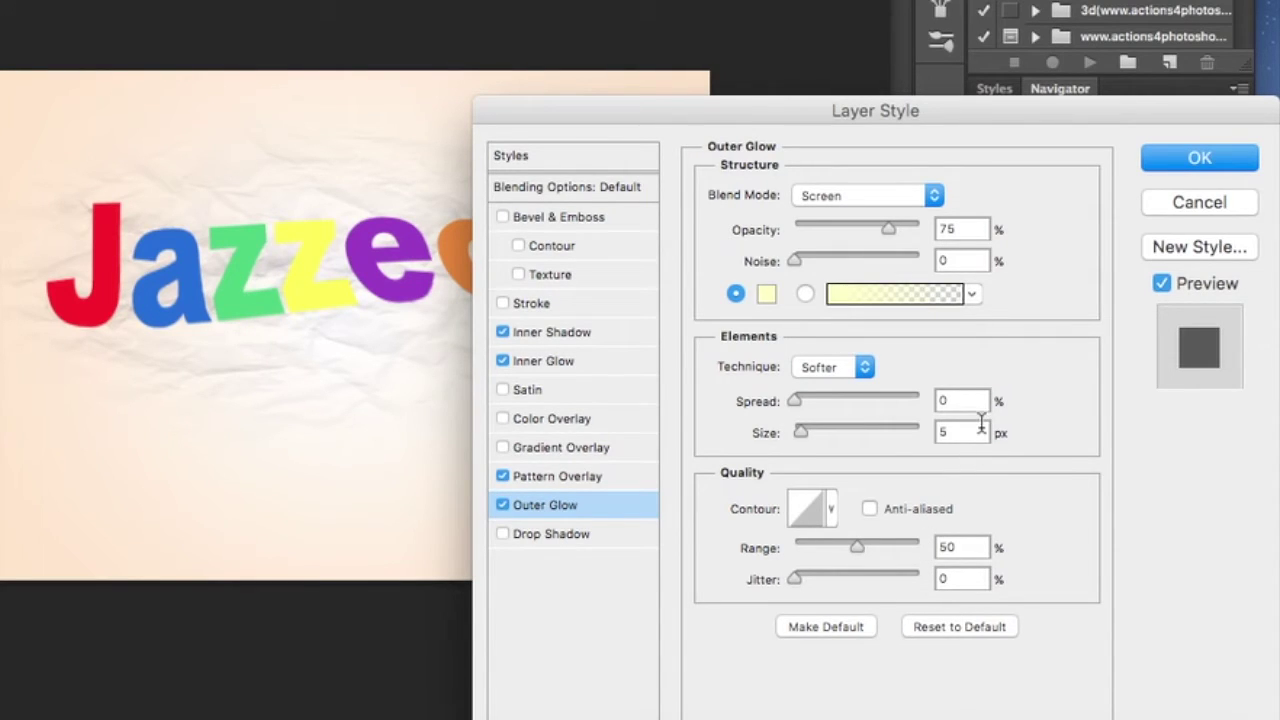
# Examine the Jazzed layer's Pattern Overlay settings, its available patterns and the loadable pattern libraries.
pyautogui.click(601, 482)
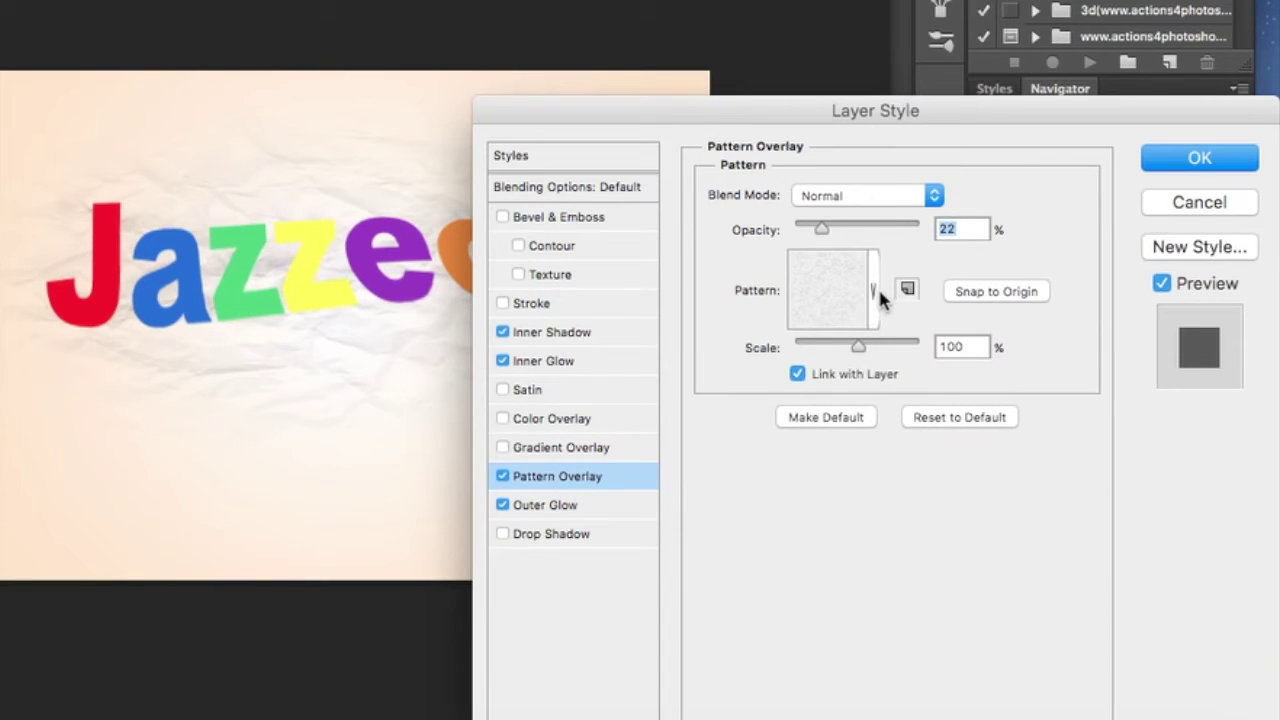
pyautogui.click(874, 292)
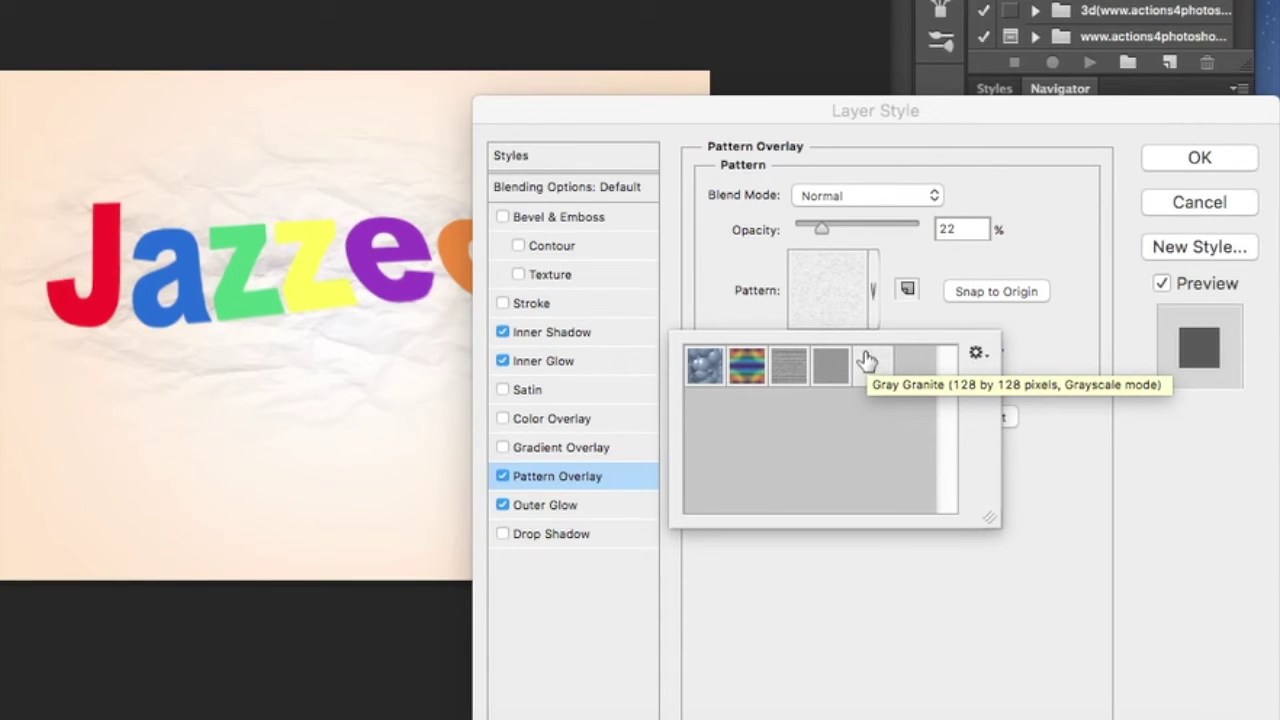
pyautogui.click(977, 356)
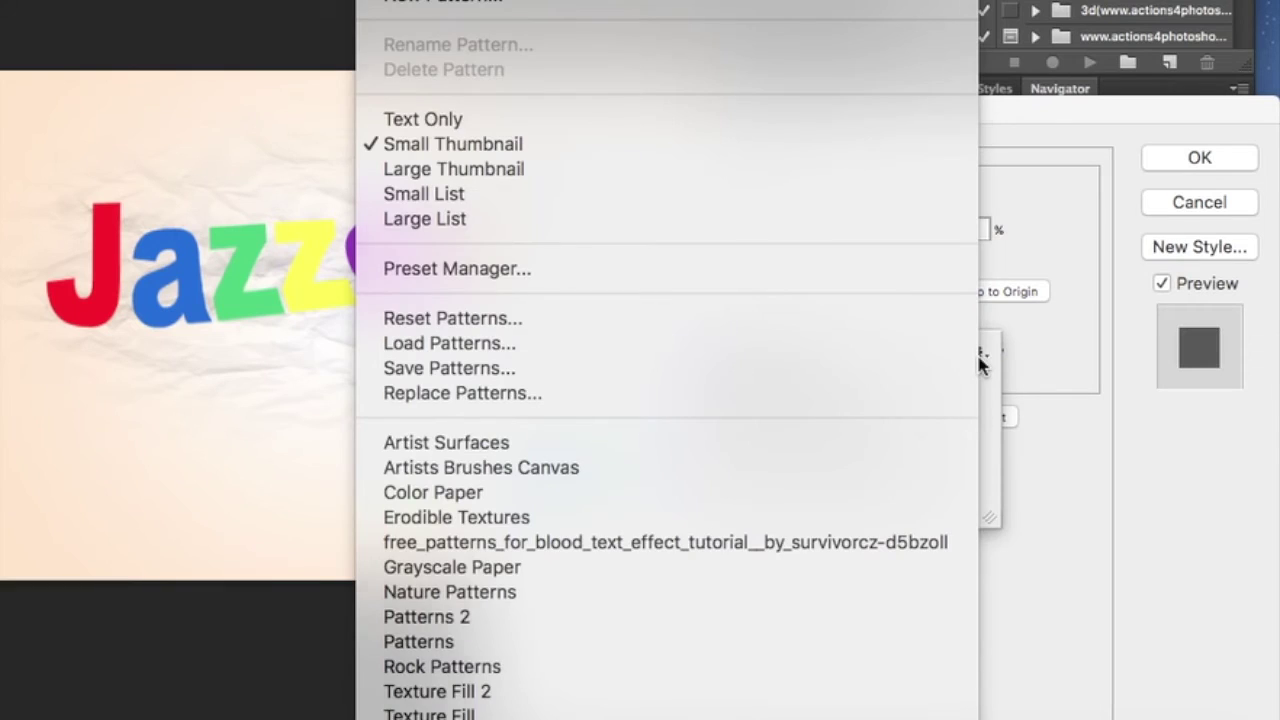
pyautogui.click(978, 360)
pyautogui.click(1040, 343)
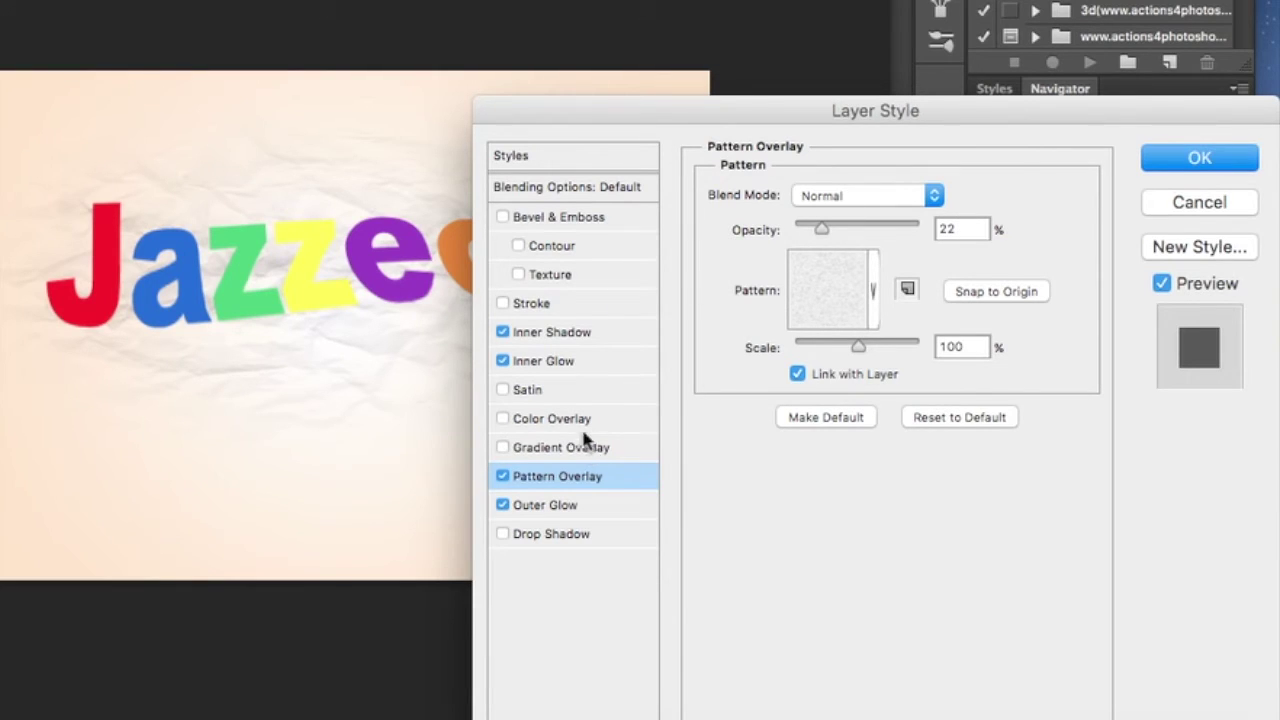
# Examine the Inner Glow settings and glow colour of the Jazzed layer.
pyautogui.click(590, 366)
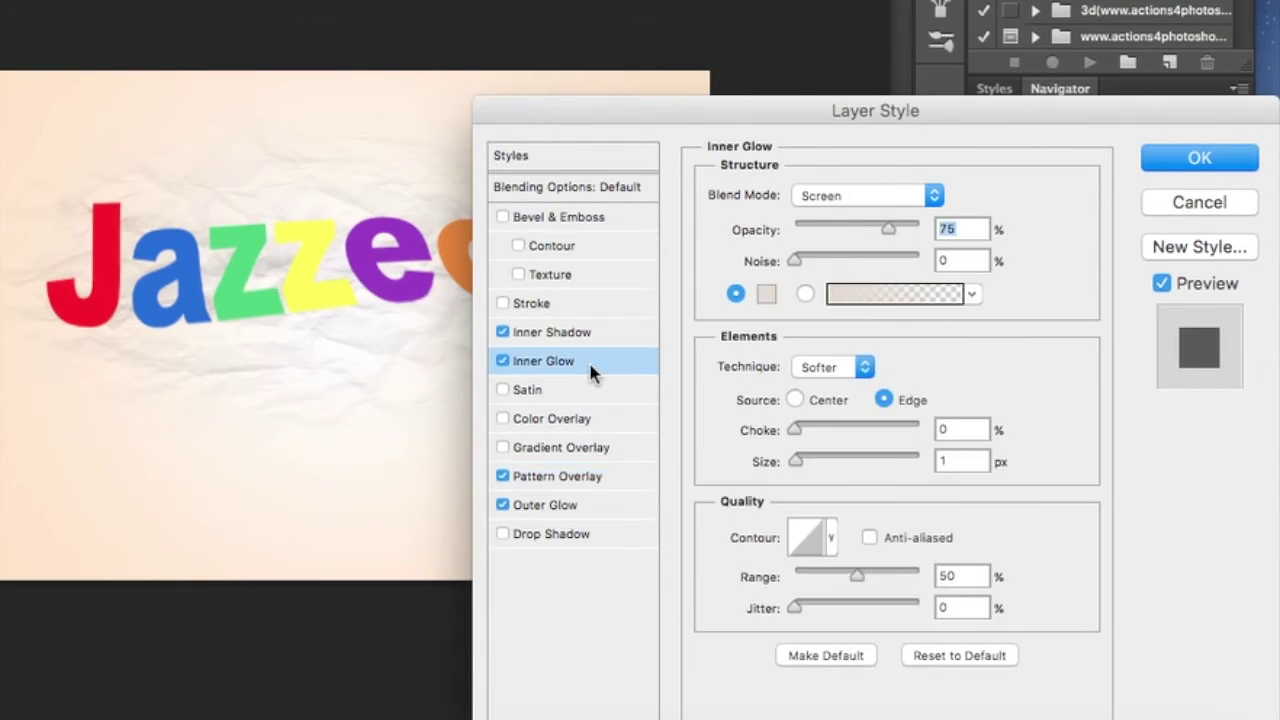
pyautogui.click(766, 300)
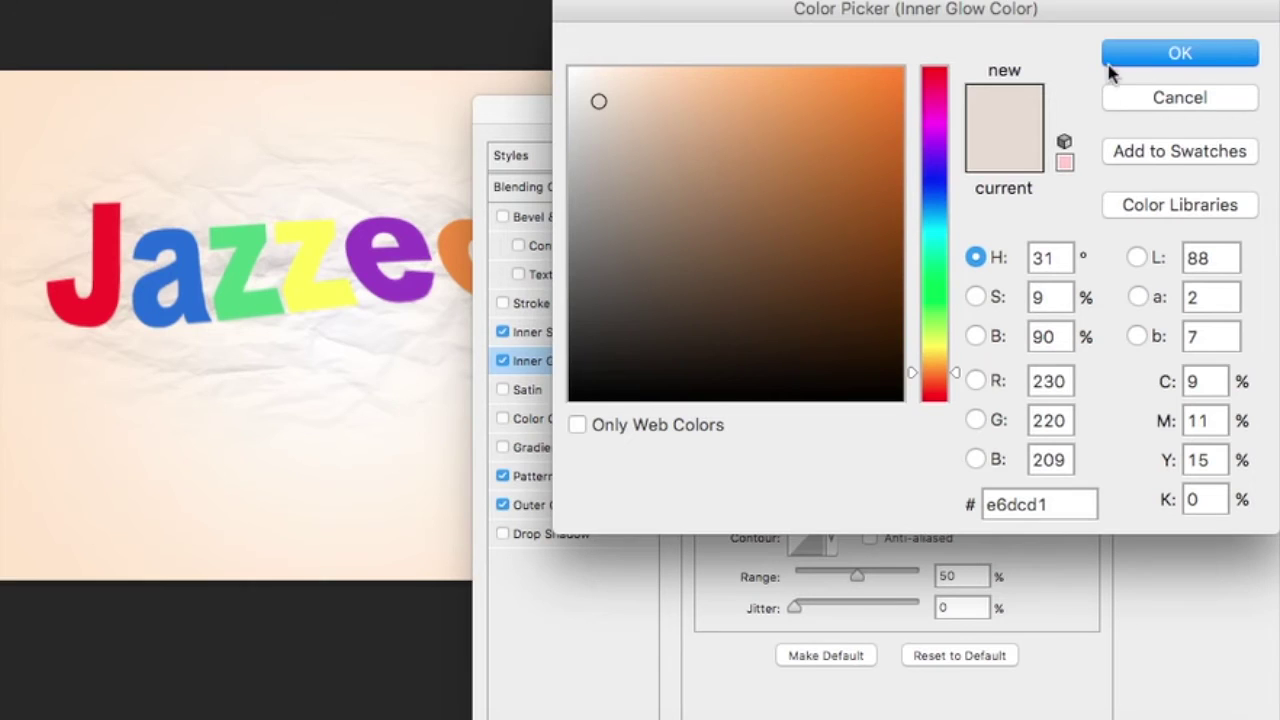
pyautogui.click(1120, 60)
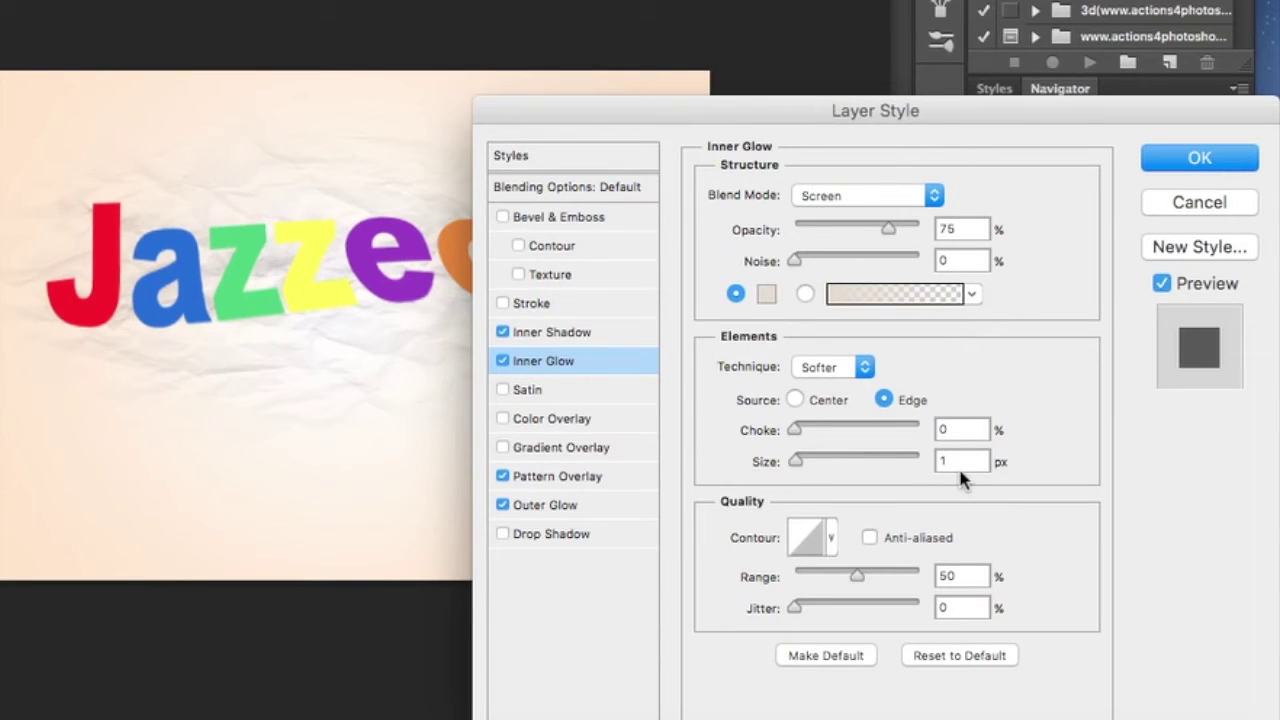
# Review the Inner Shadow settings and colour, then accept the layer style and turn on the Jazzed layer's effects.
pyautogui.click(598, 328)
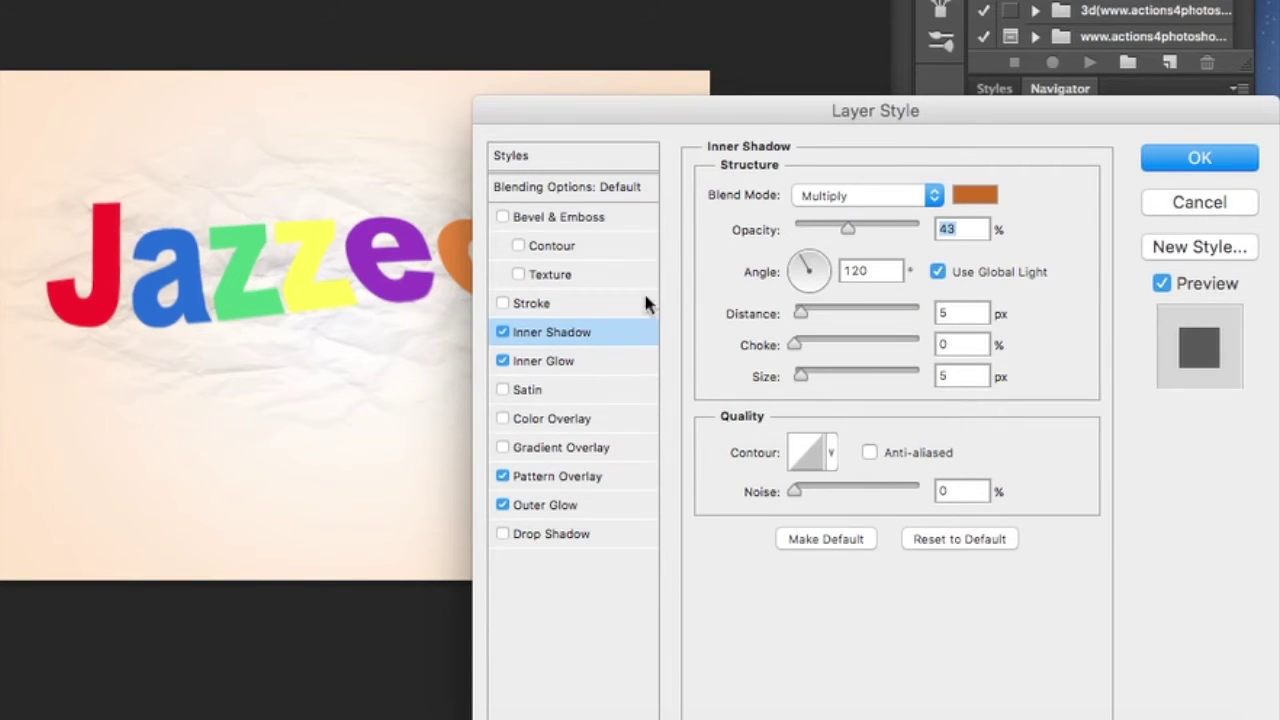
pyautogui.click(970, 198)
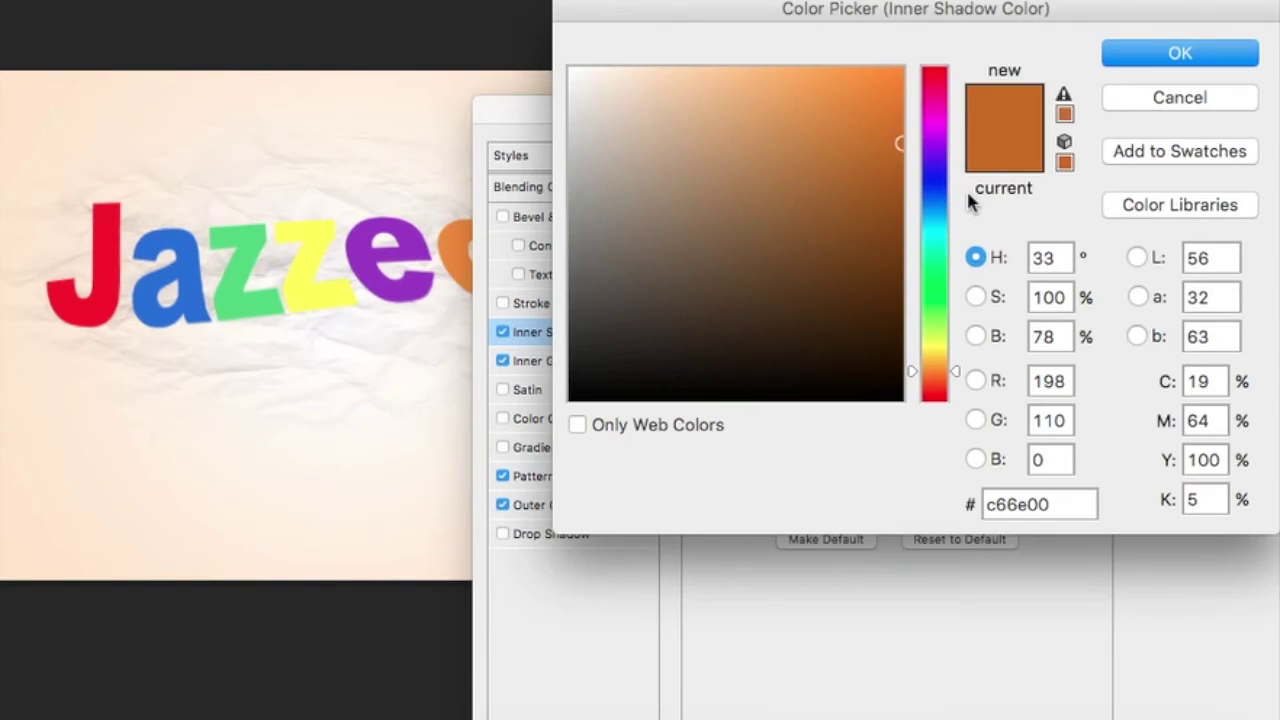
pyautogui.click(1157, 60)
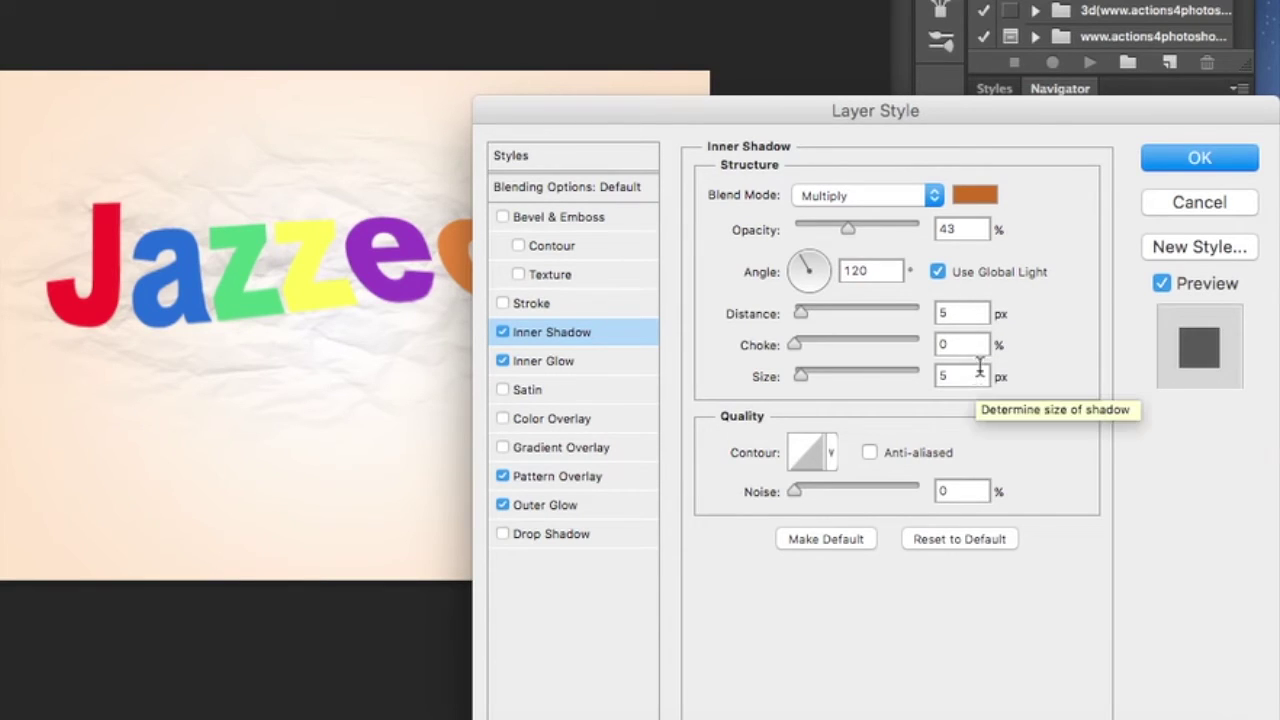
pyautogui.click(1170, 162)
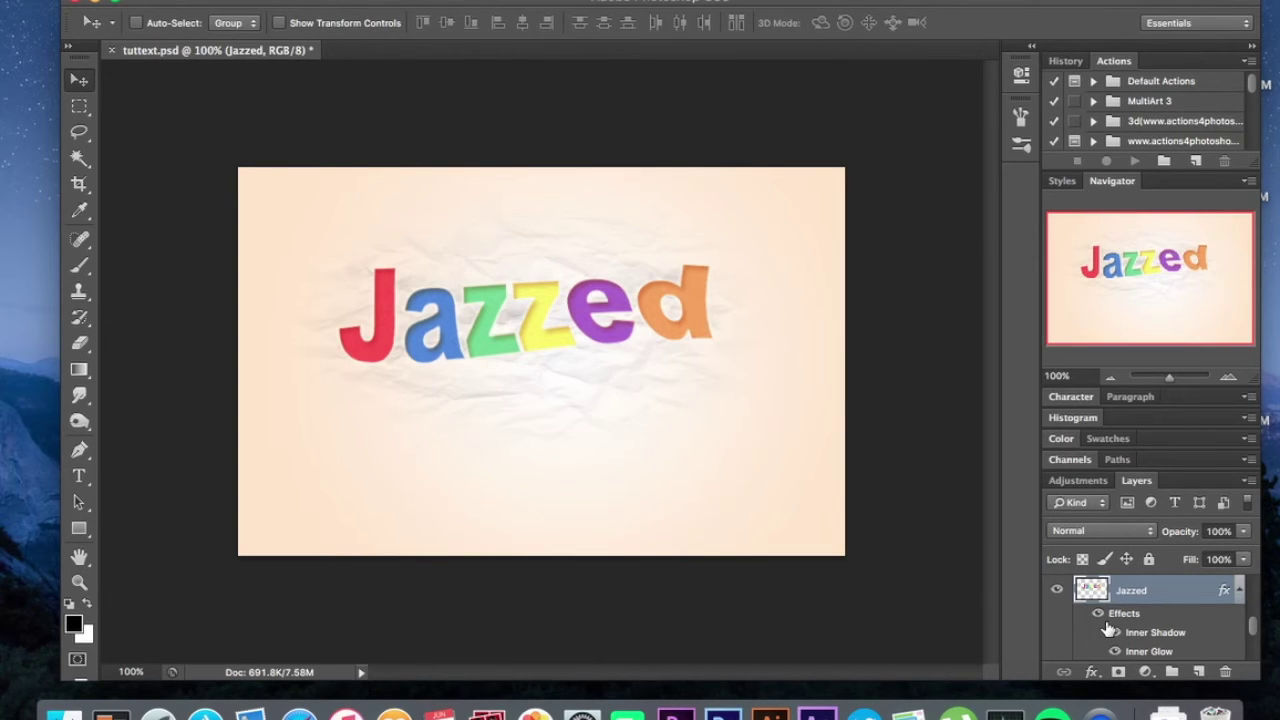
# Show the Jazzed copy layer above the original text.
pyautogui.scroll(-2, 1108, 627)
pyautogui.scroll(-2, 1108, 627)
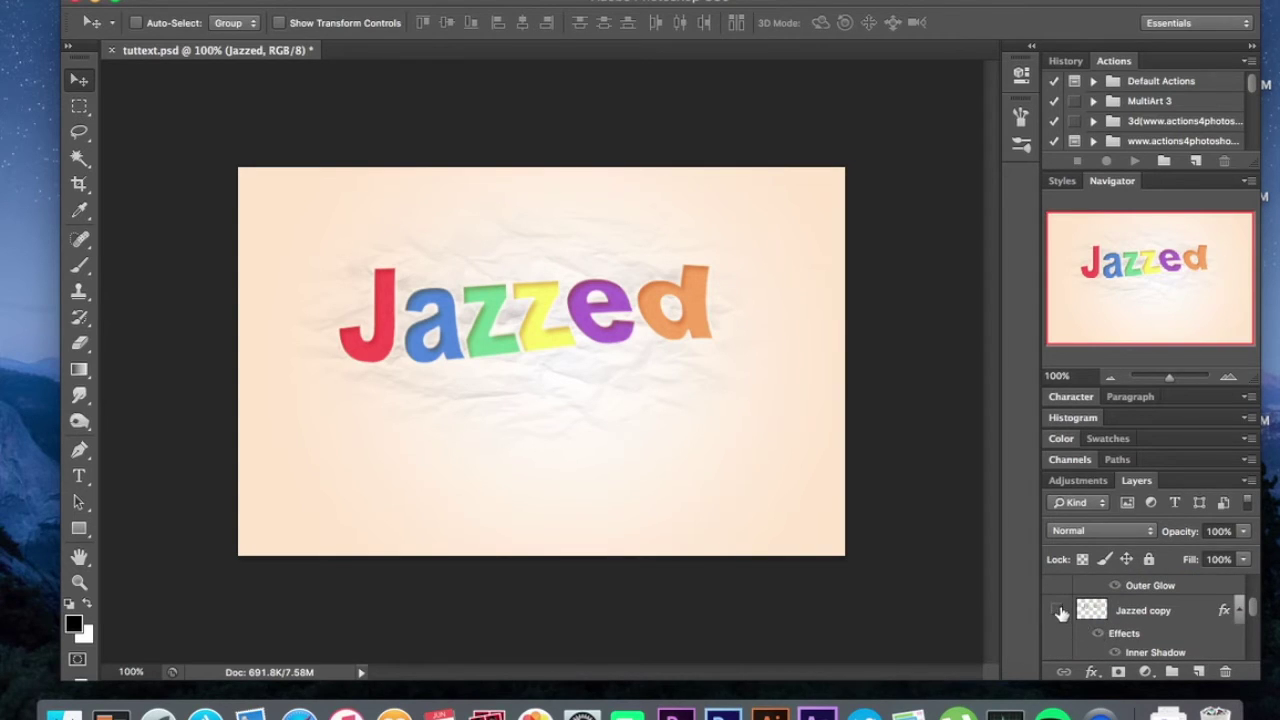
pyautogui.click(1058, 611)
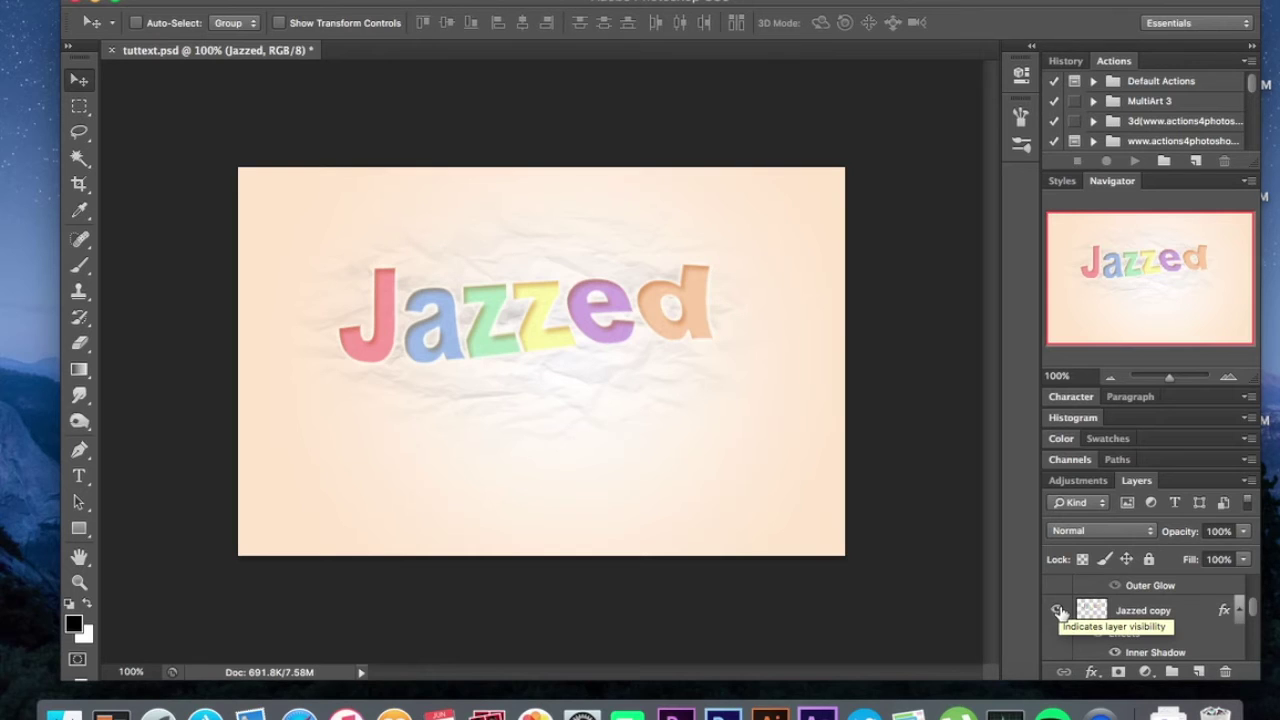
pyautogui.click(1058, 611)
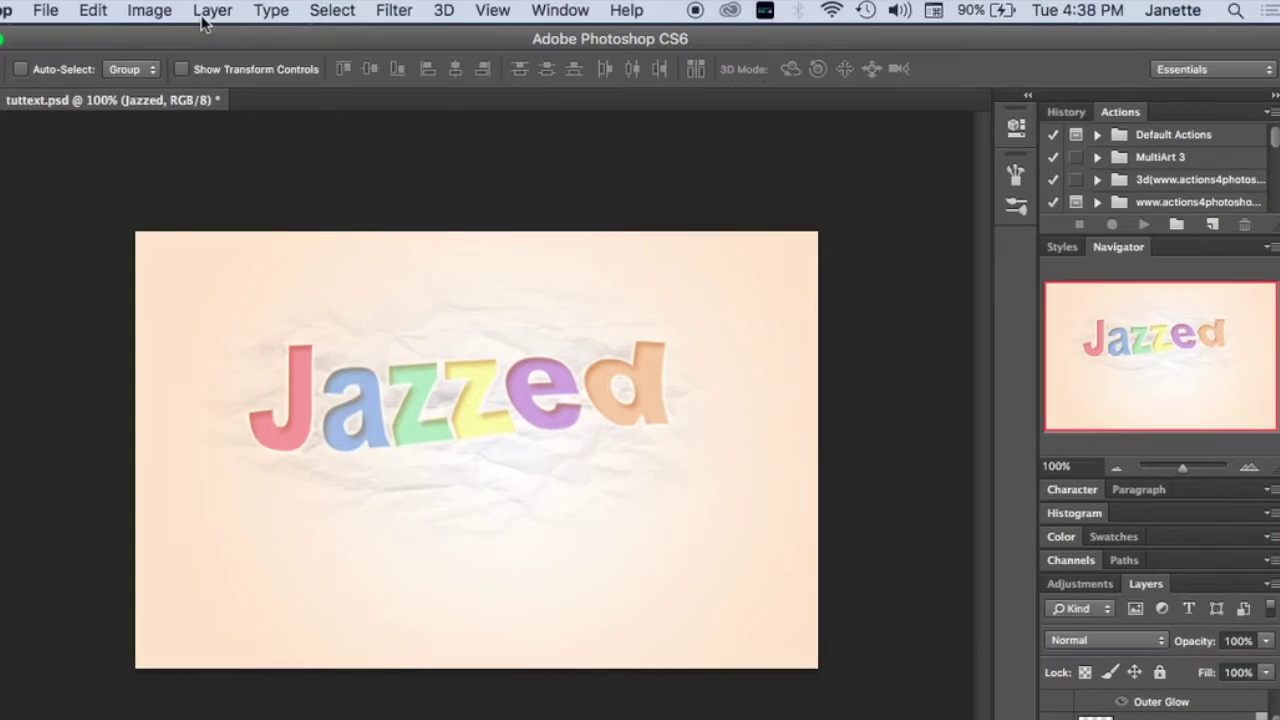
# Examine the Hue/Saturation adjustment available for recolouring the Jazzed layer and close it with its default settings.
pyautogui.click(305, 0)
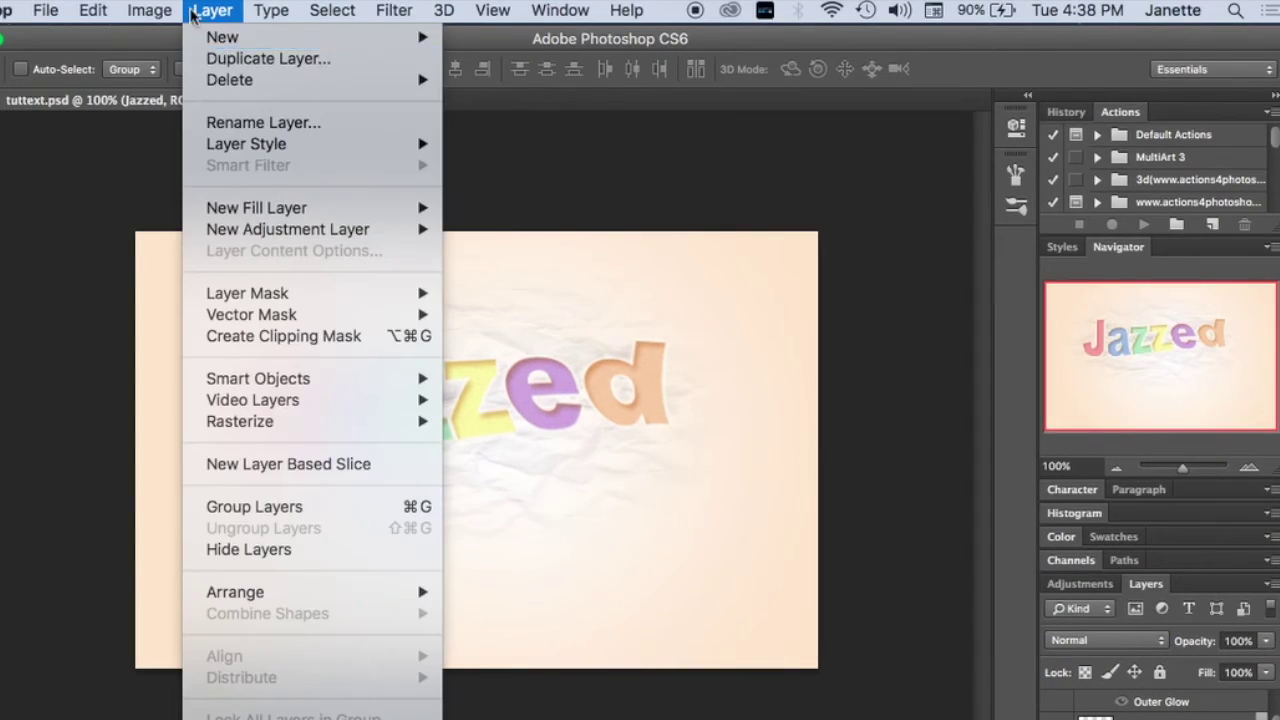
pyautogui.moveTo(251, 0)
pyautogui.moveTo(186, 80)
pyautogui.click(386, 205)
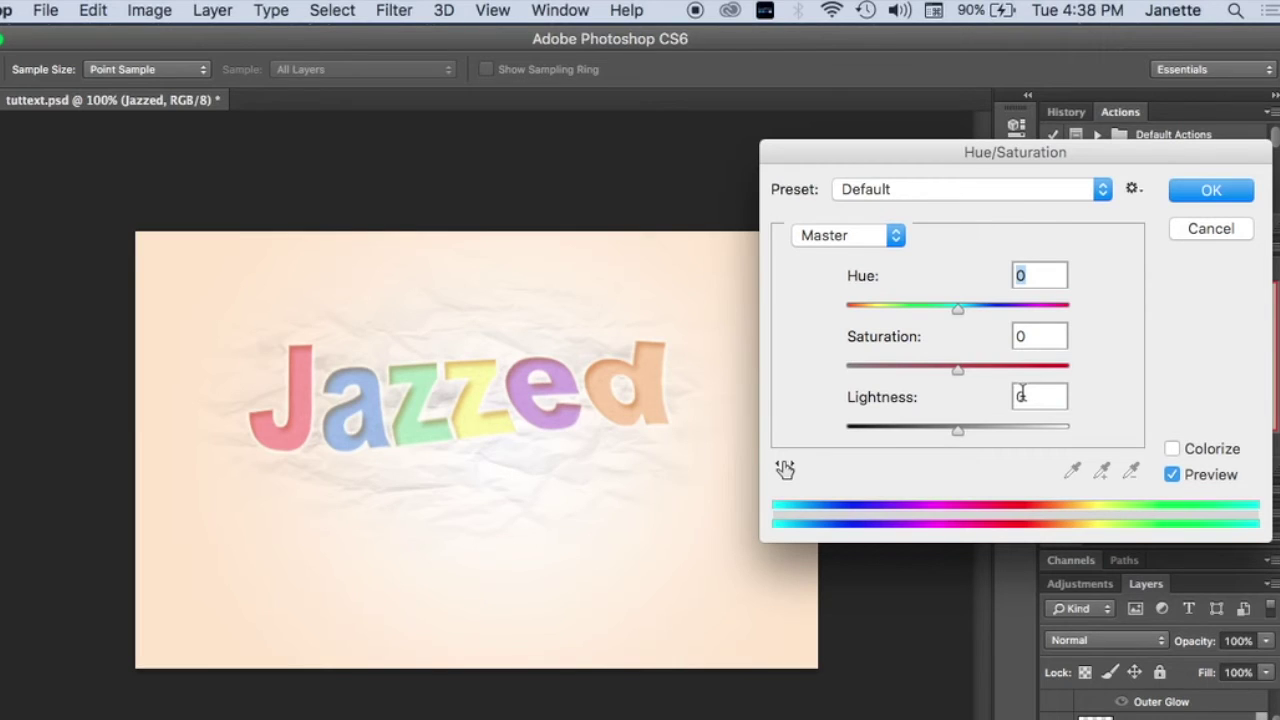
pyautogui.click(1214, 195)
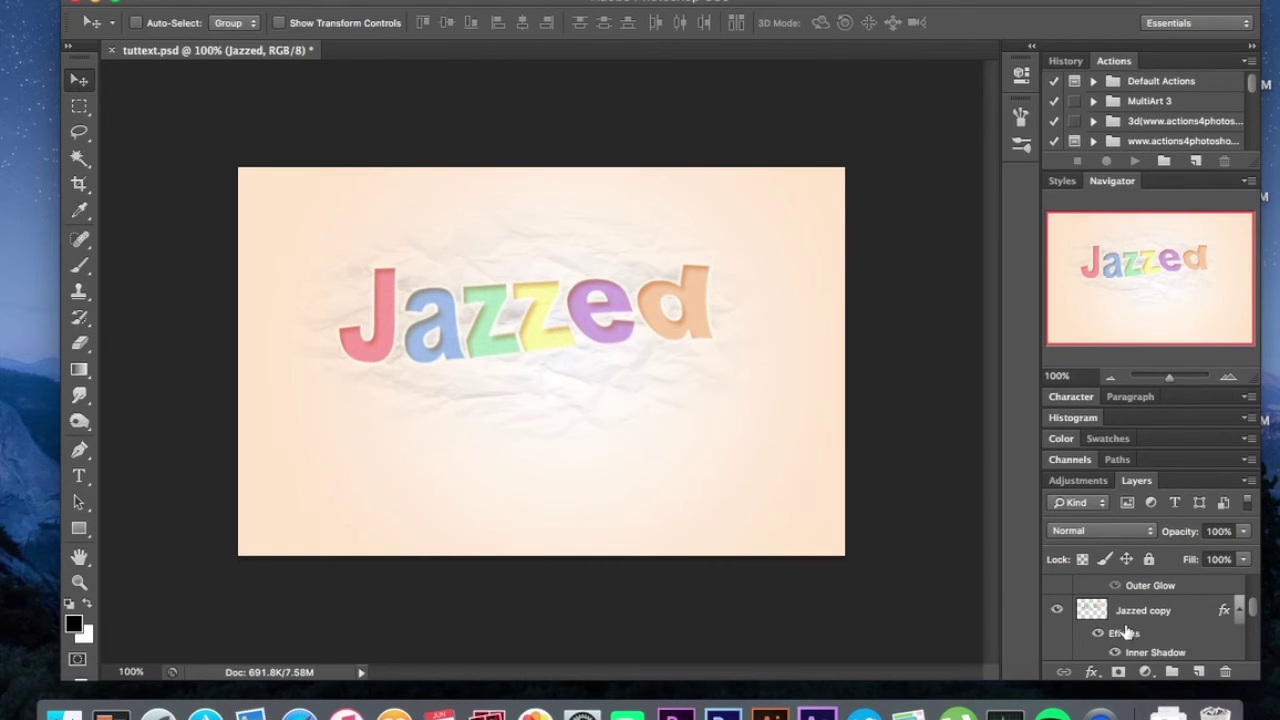
# Show the Jazzed copy 2 layer above the other text layers and make it the active layer.
pyautogui.scroll(2, 1128, 632)
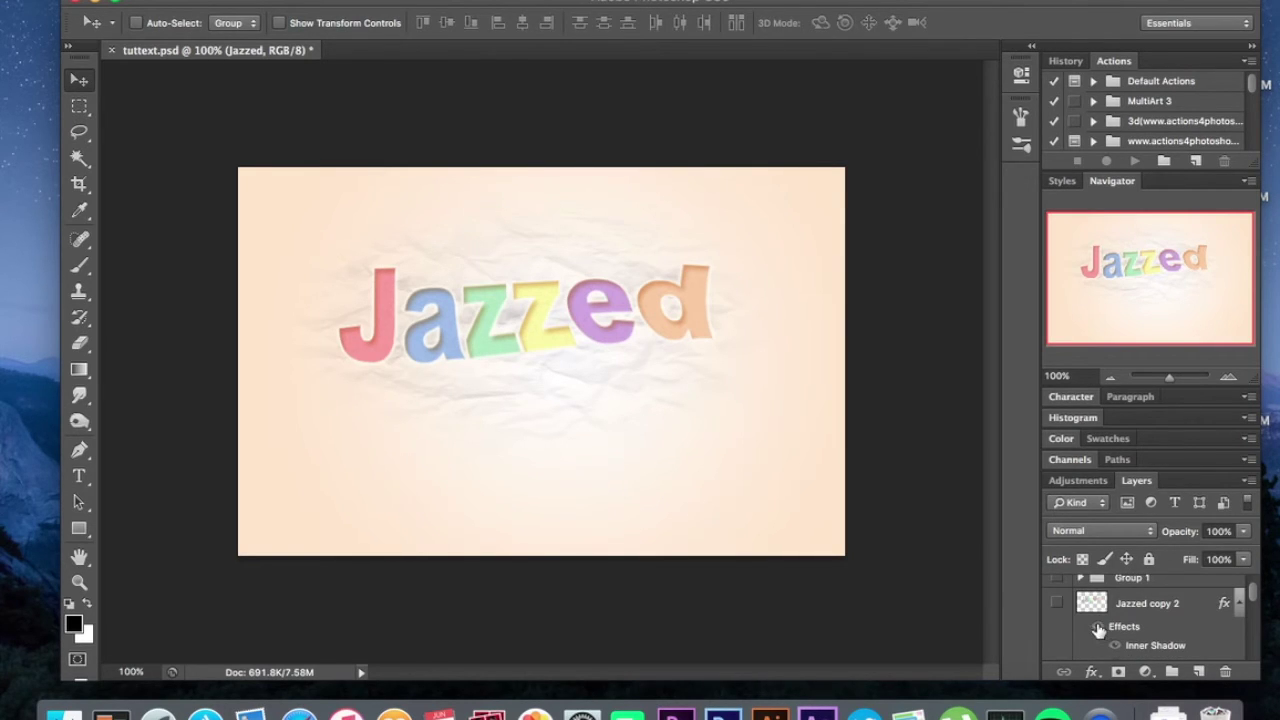
pyautogui.click(1057, 604)
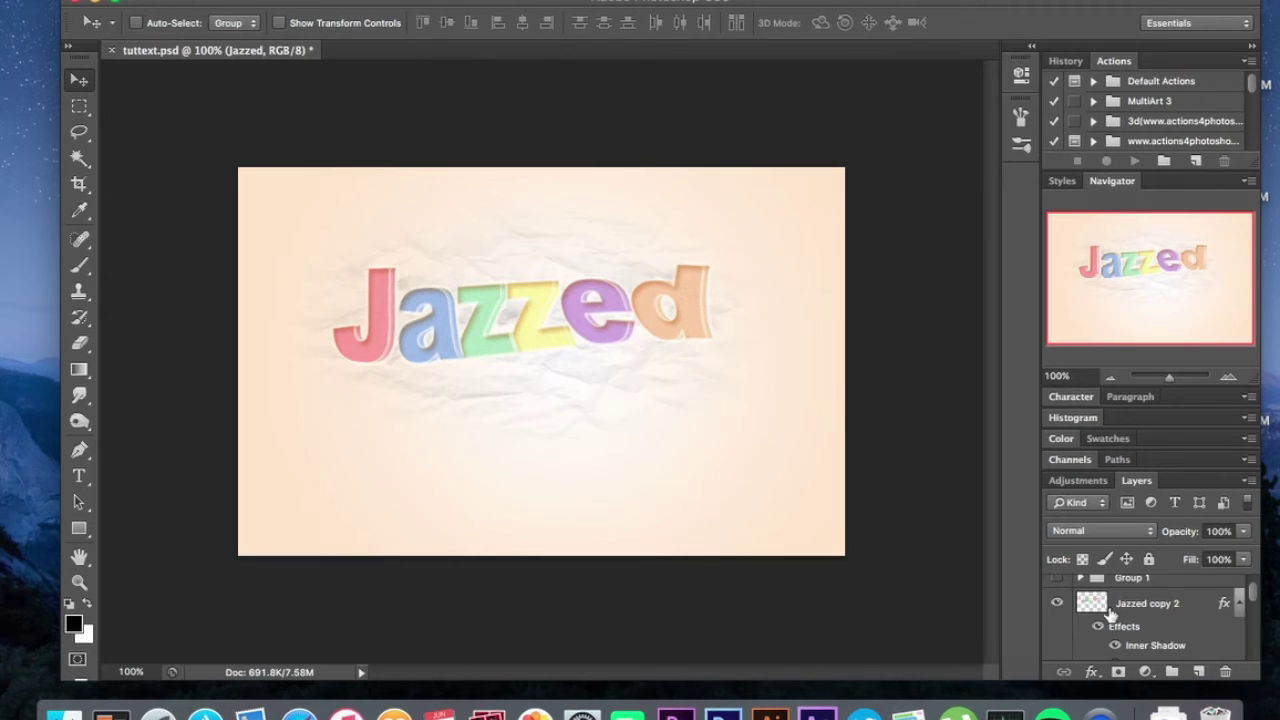
pyautogui.click(1163, 617)
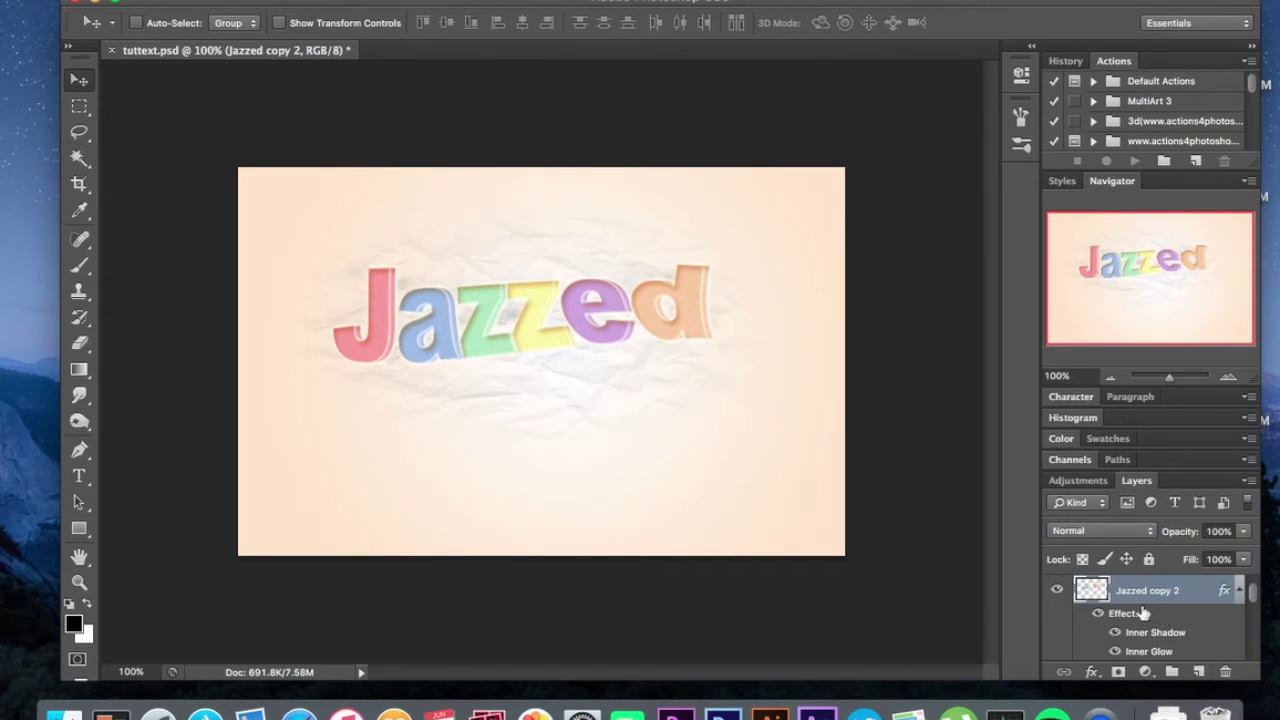
pyautogui.scroll(1, 1143, 613)
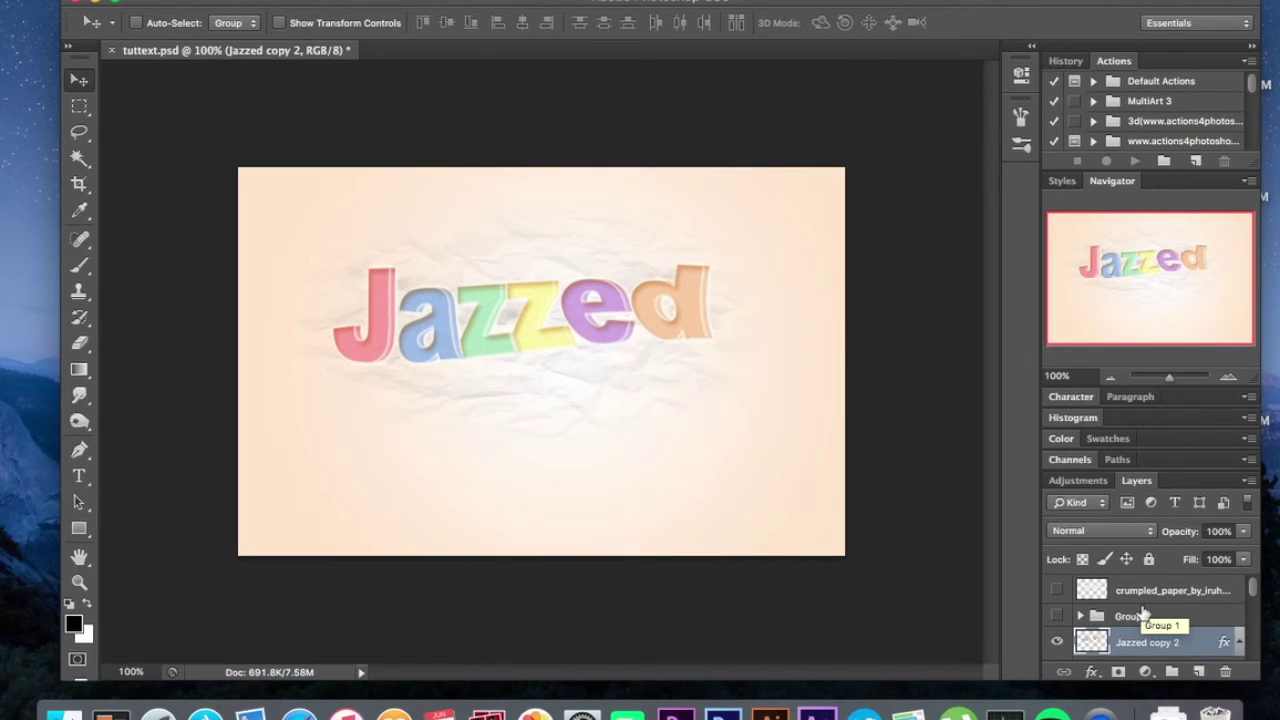
# Show the topmost crumpled paper layer, preview Group 1 and look through the layers and effects inside that group.
pyautogui.click(1081, 617)
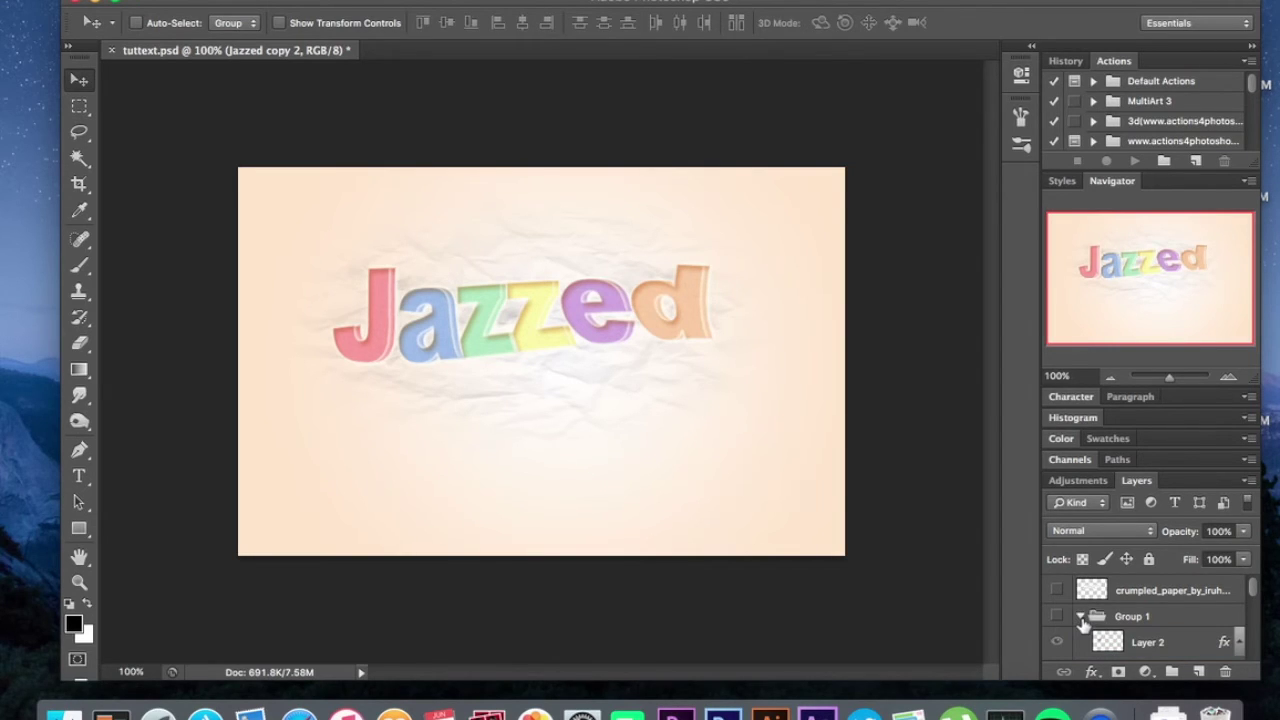
pyautogui.click(1058, 616)
pyautogui.click(1057, 590)
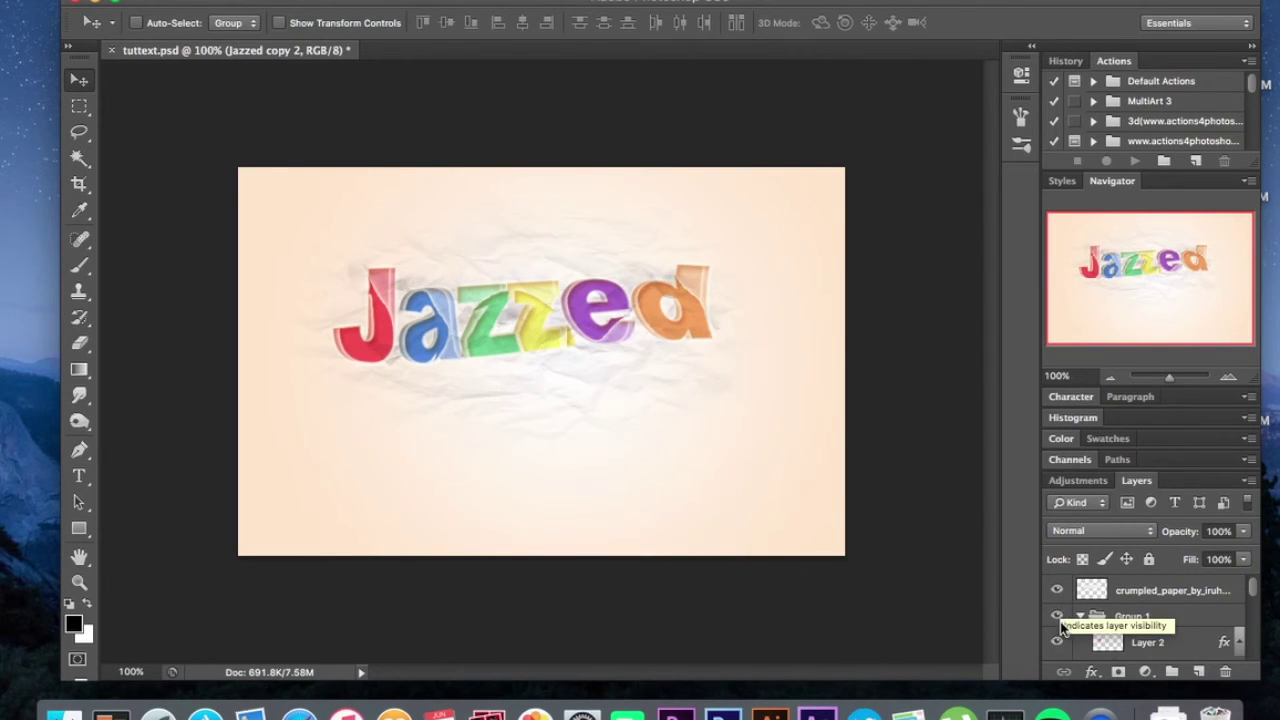
pyautogui.click(1059, 617)
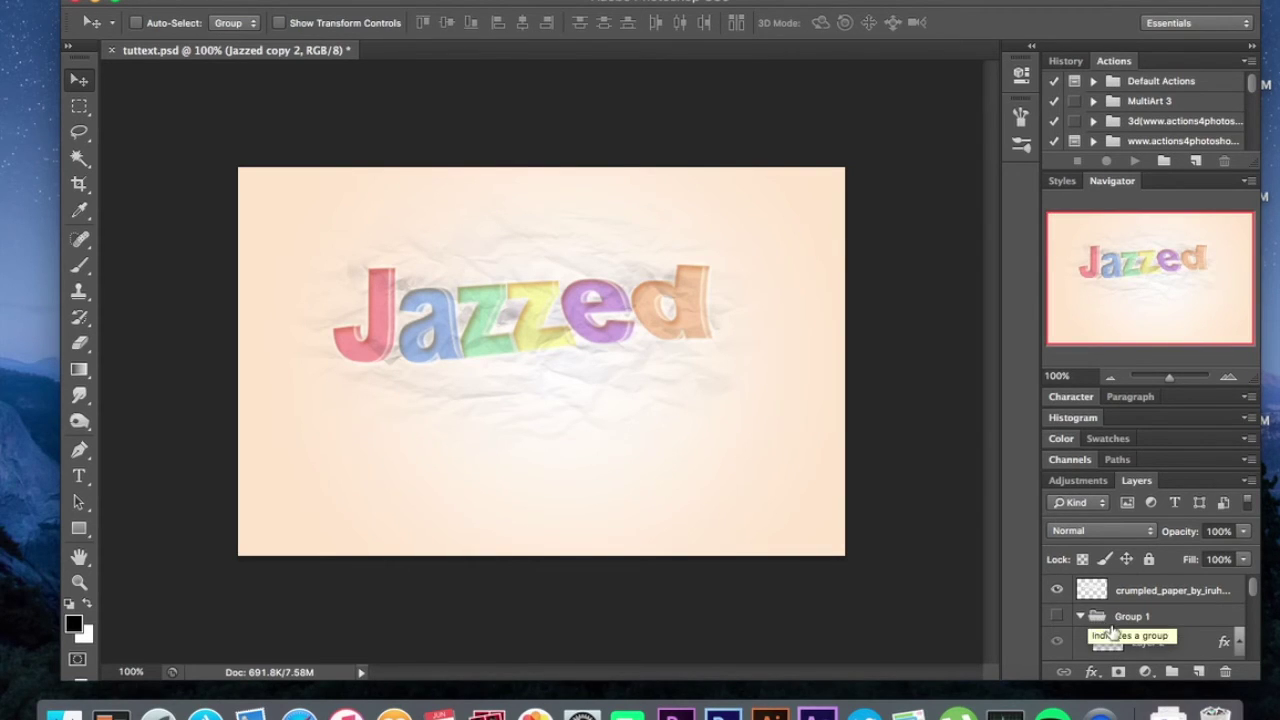
pyautogui.scroll(-5, 1145, 635)
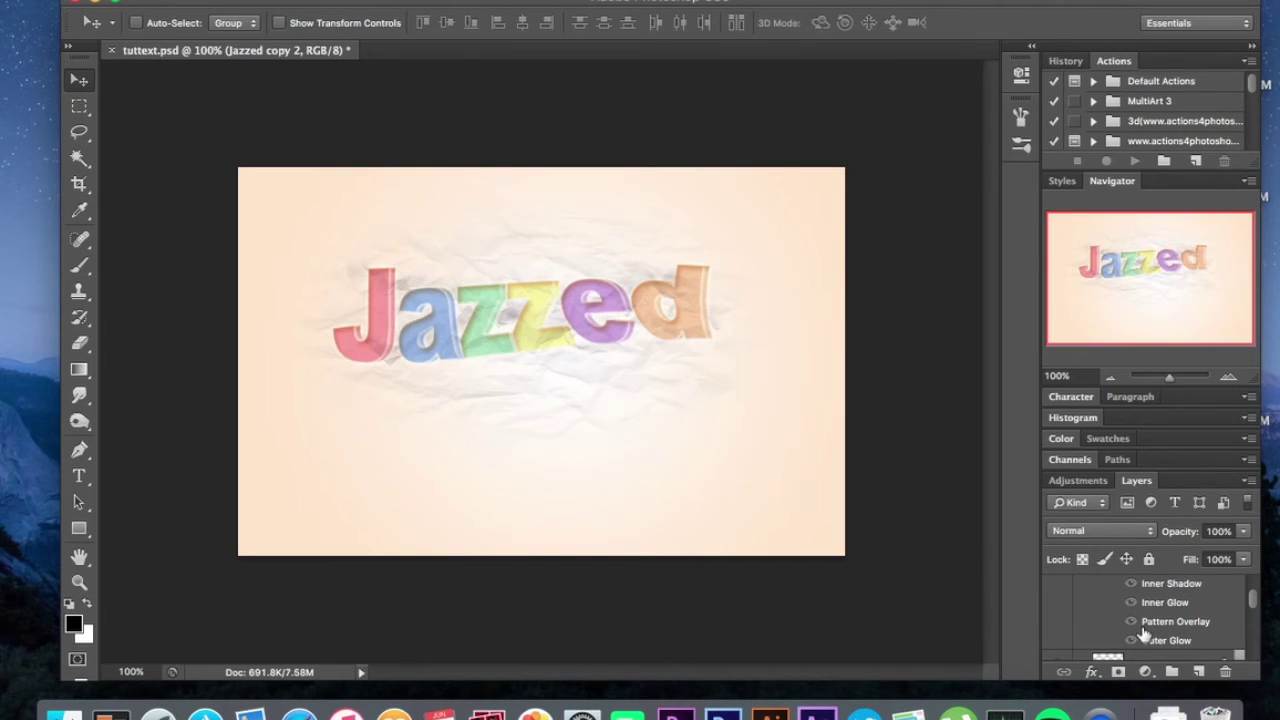
pyautogui.scroll(5, 1145, 635)
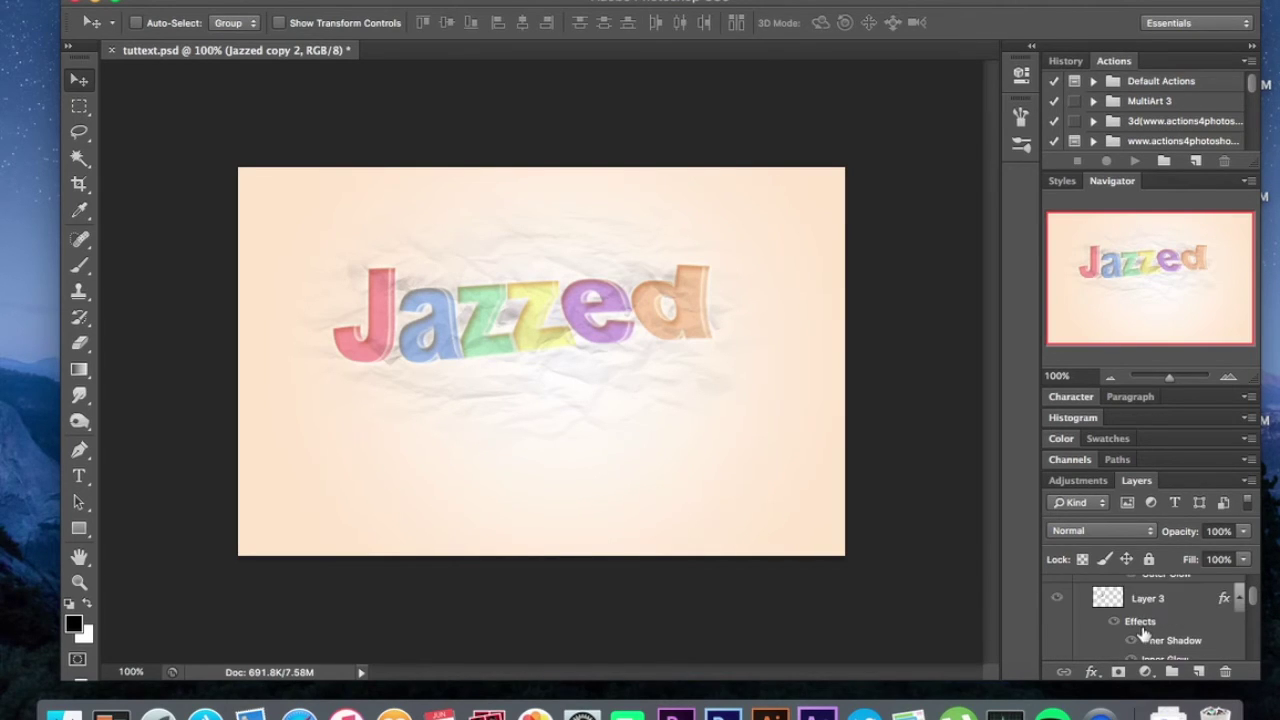
pyautogui.scroll(1, 1145, 632)
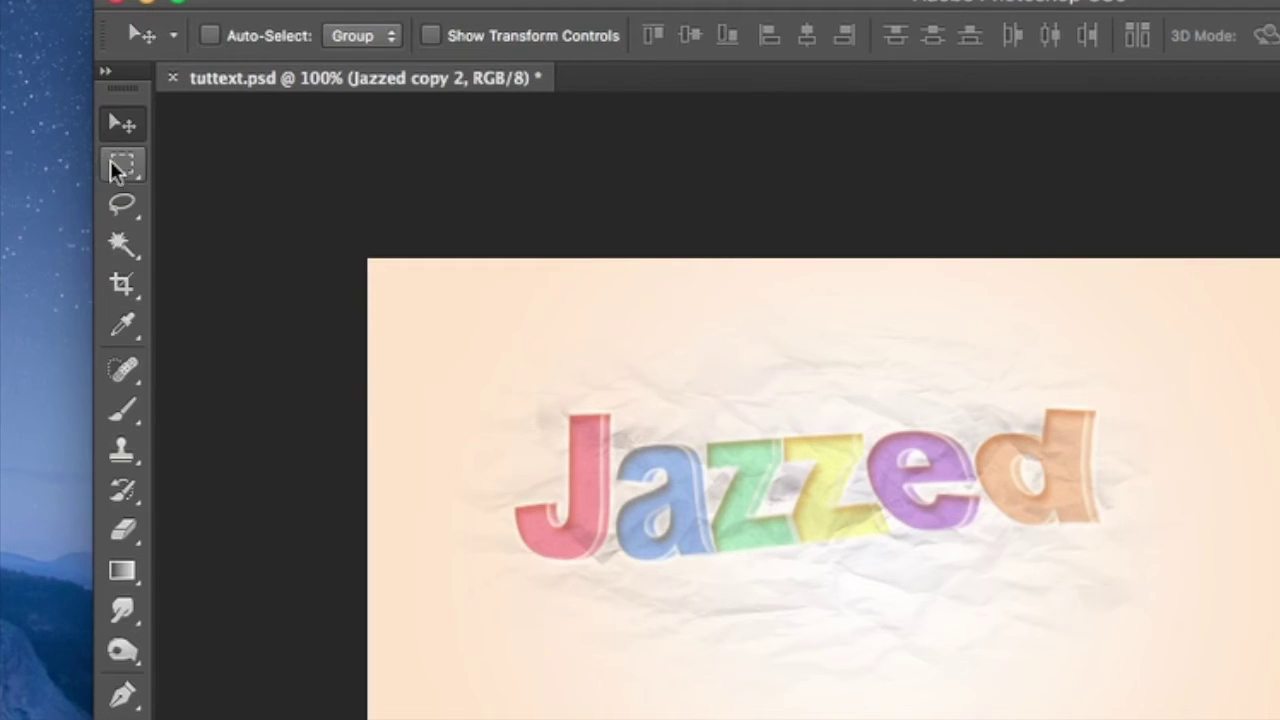
# Draw a rectangular marquee selection around the letter J, clear it and return to the Move tool.
pyautogui.click(80, 108)
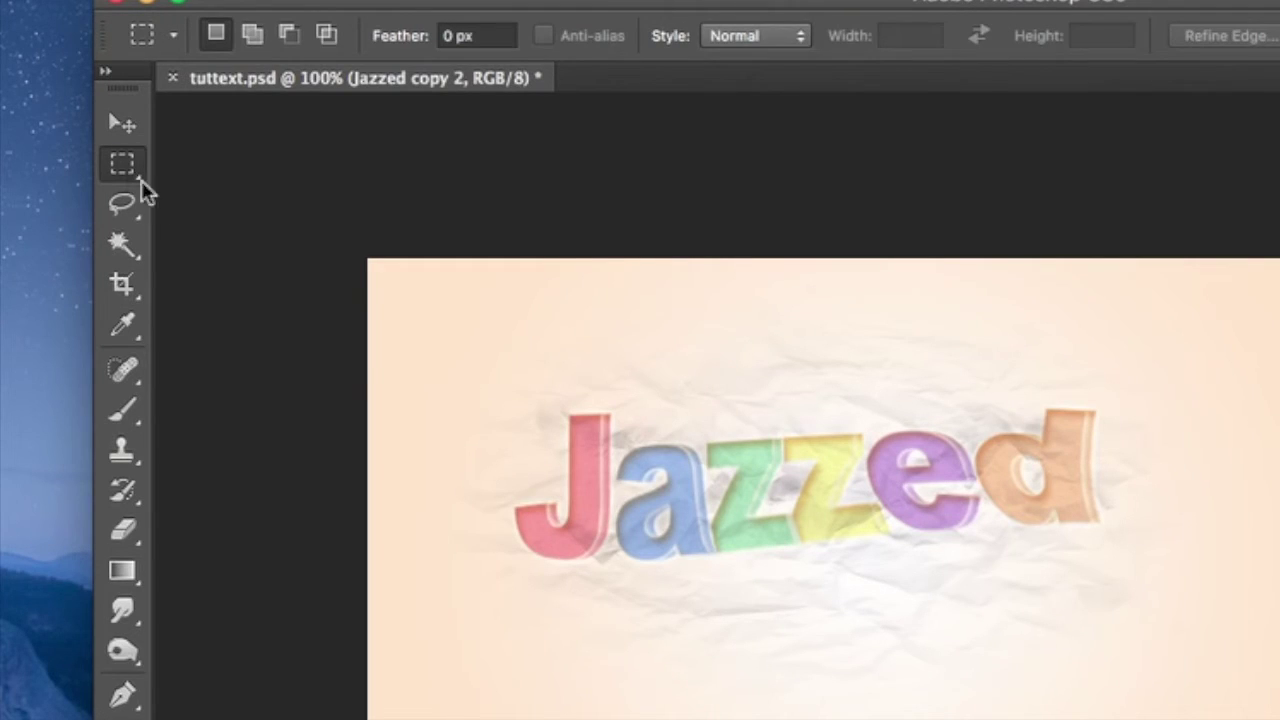
pyautogui.moveTo(497, 388); pyautogui.dragTo(612, 574)
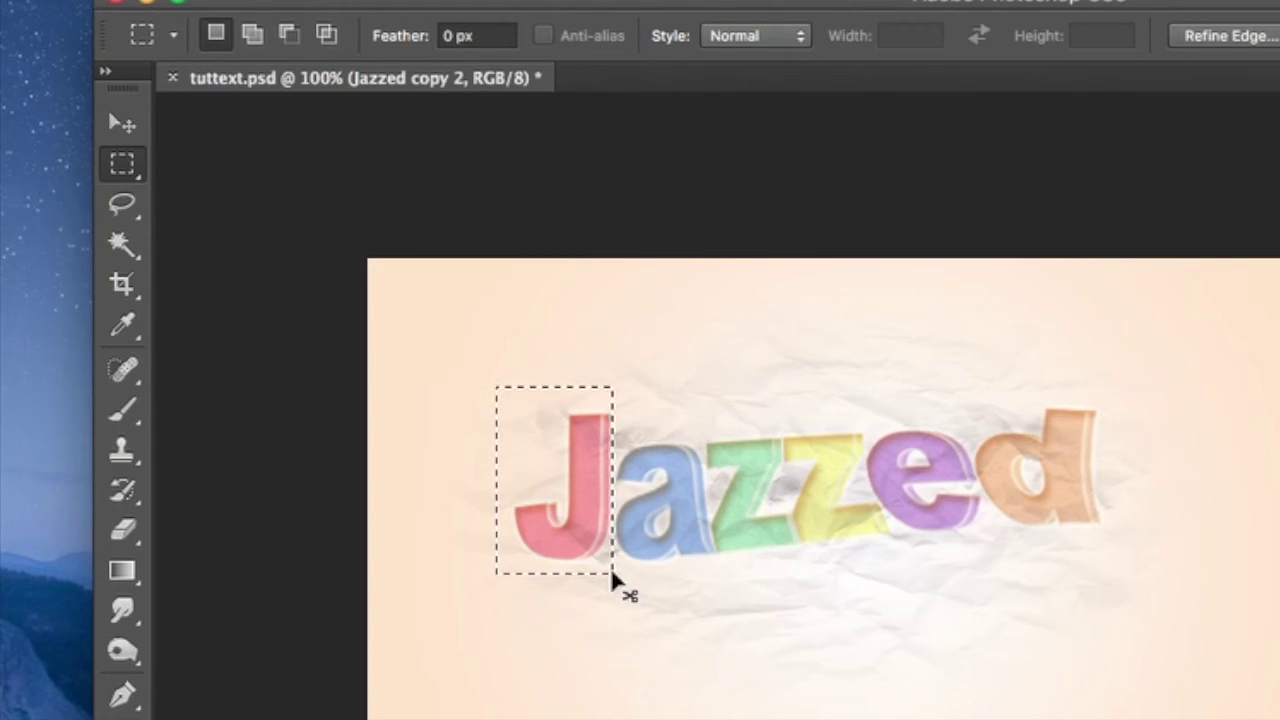
pyautogui.click(612, 576)
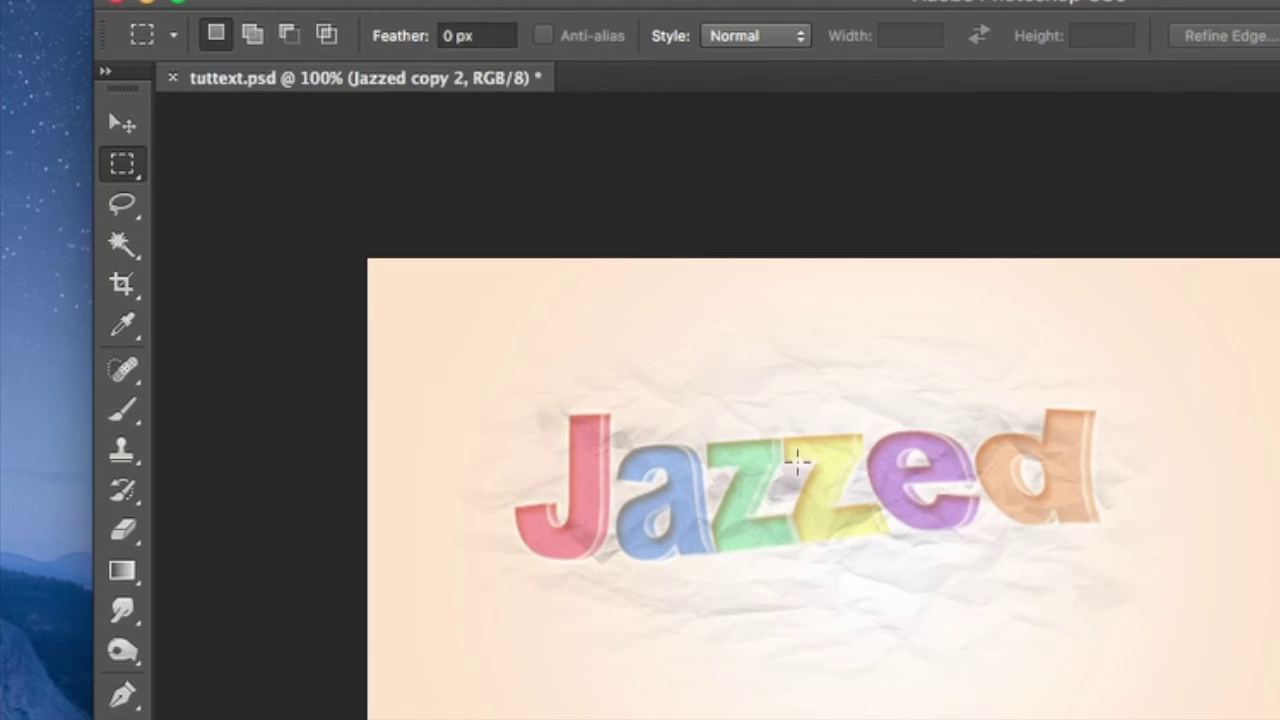
pyautogui.click(120, 125)
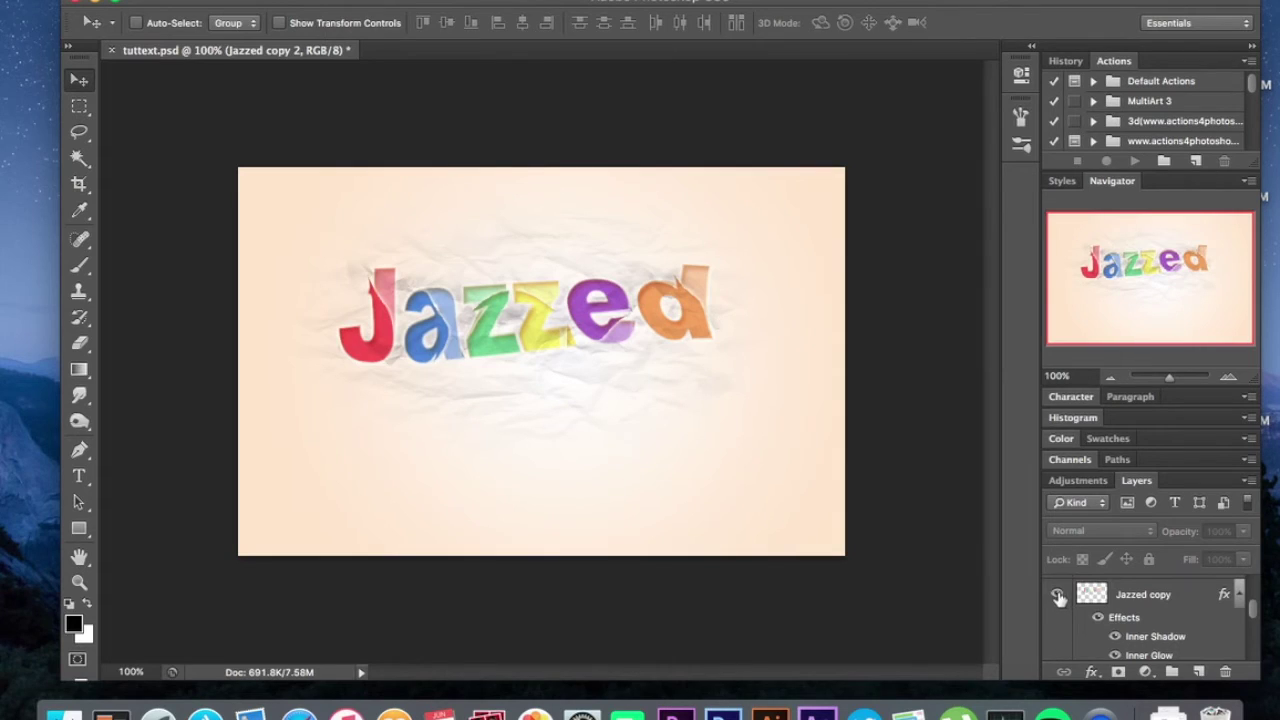
# Examine Group 1's letter pieces with the Jazzed text layers below hidden, then show those layers again.
pyautogui.click(1060, 612)
pyautogui.scroll(-2, 1058, 610)
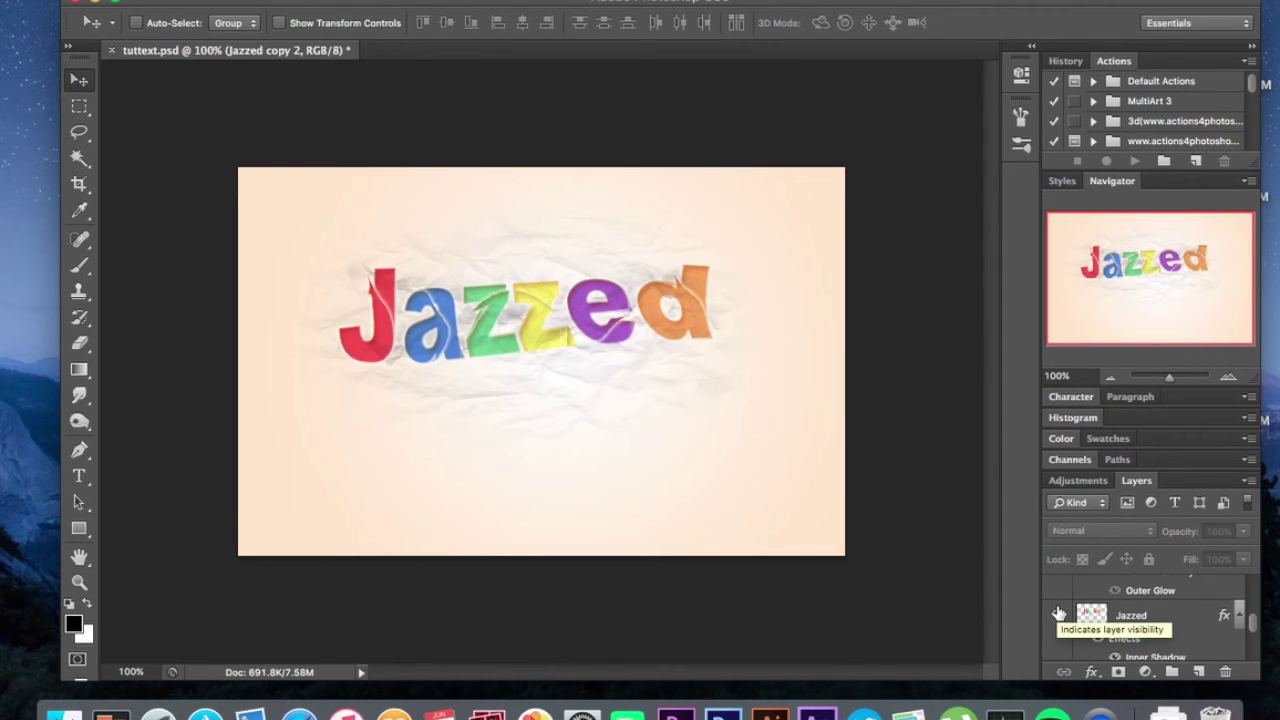
pyautogui.scroll(3, 1058, 613)
pyautogui.scroll(2, 1059, 613)
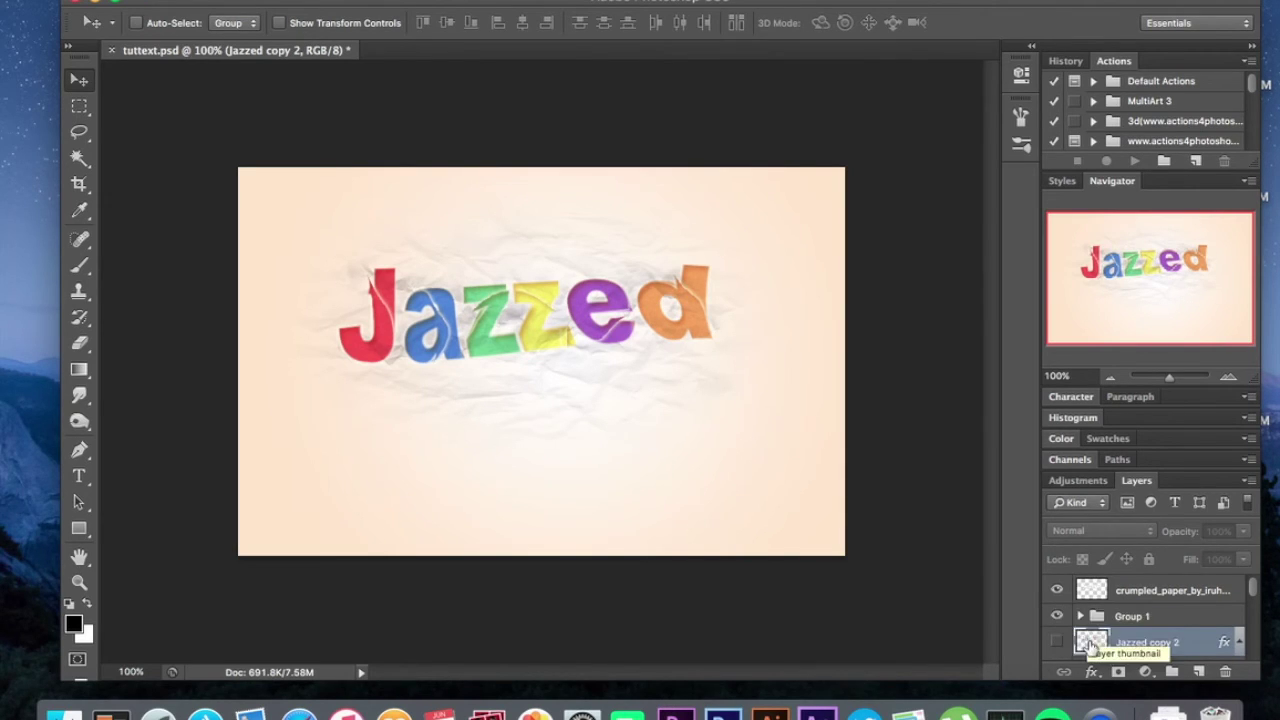
pyautogui.scroll(-3, 1070, 610)
pyautogui.click(1058, 595)
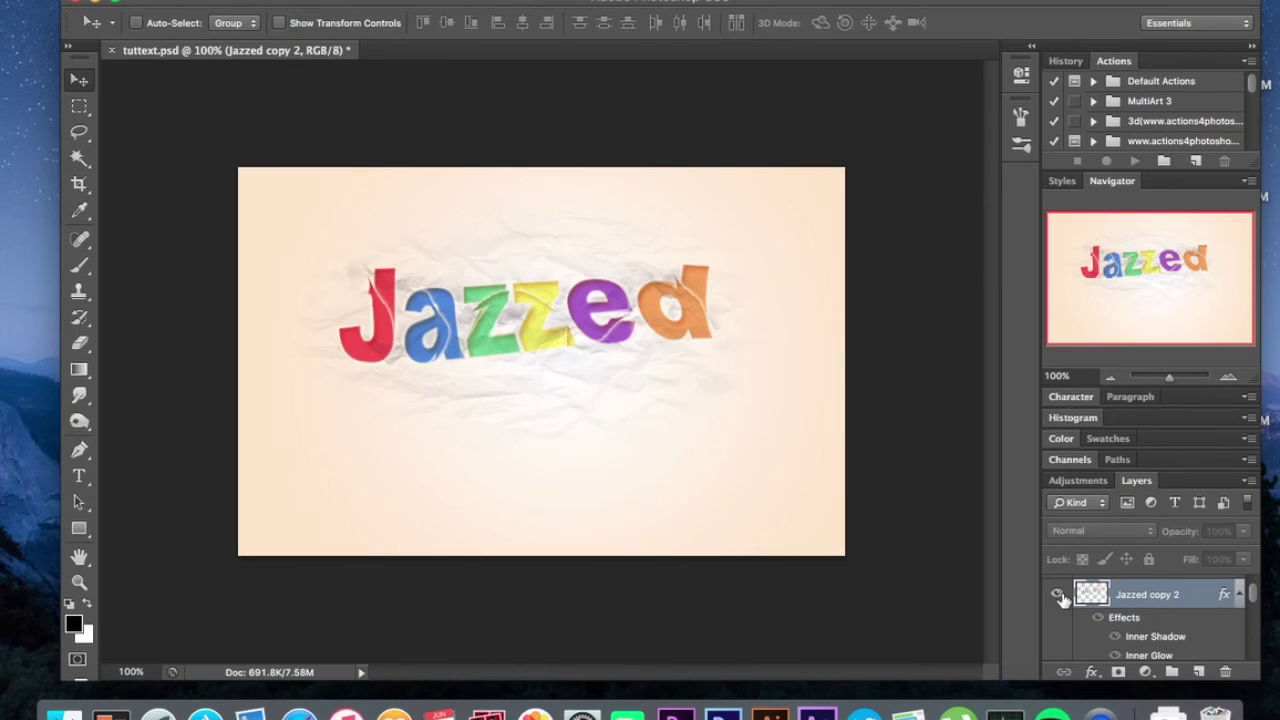
pyautogui.scroll(2, 1063, 598)
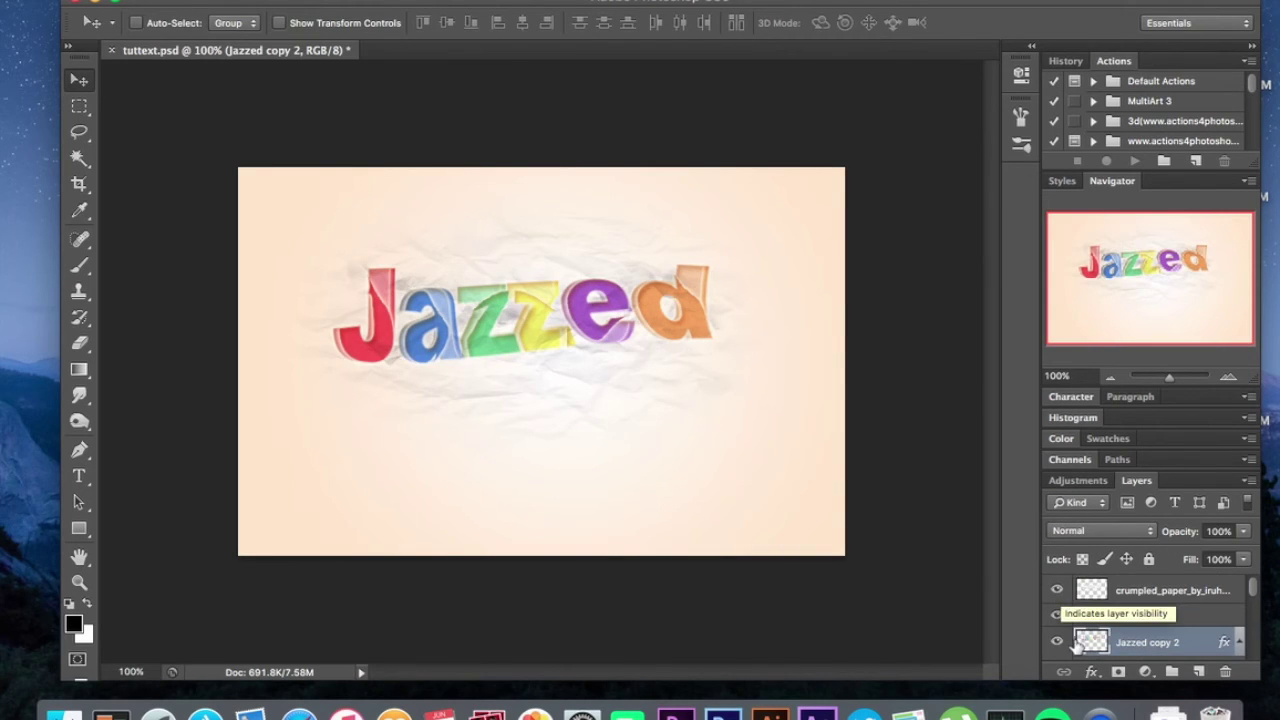
# Expand Group 1 and hide the letter pieces on Layer 2, Layer 3 and Layer 4 one by one.
pyautogui.click(1080, 617)
pyautogui.click(1057, 642)
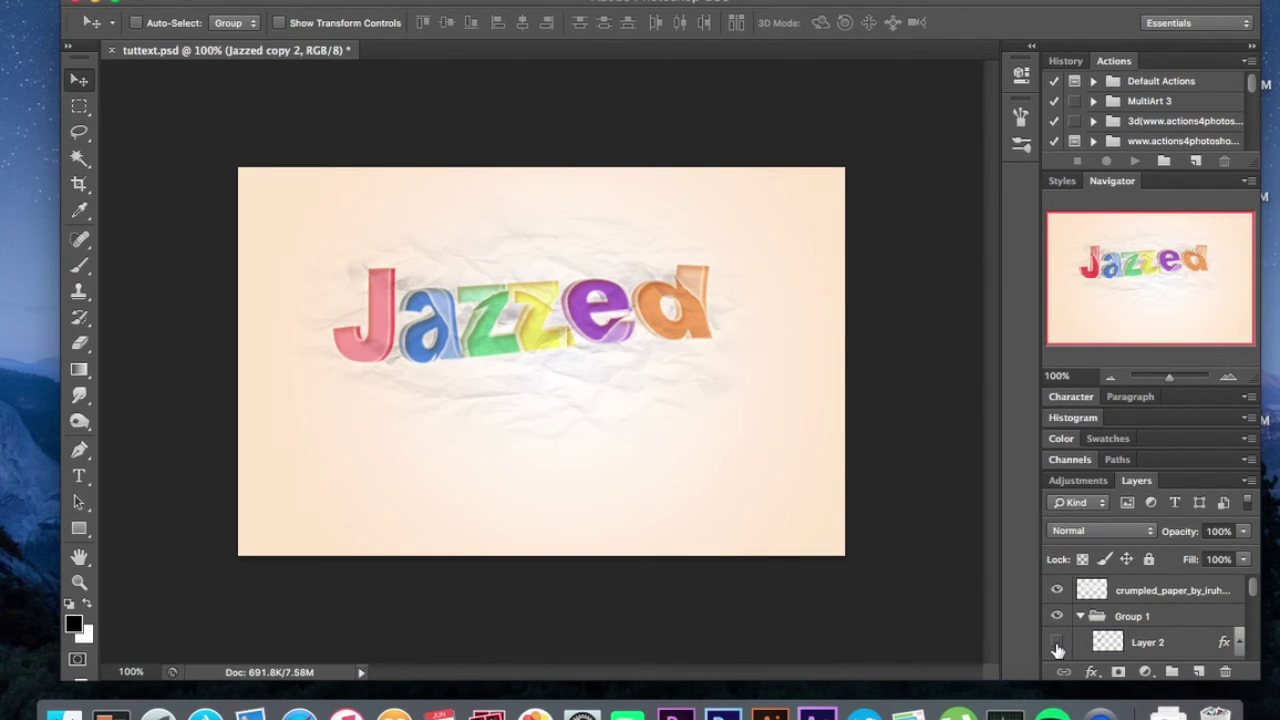
pyautogui.scroll(-2, 1060, 637)
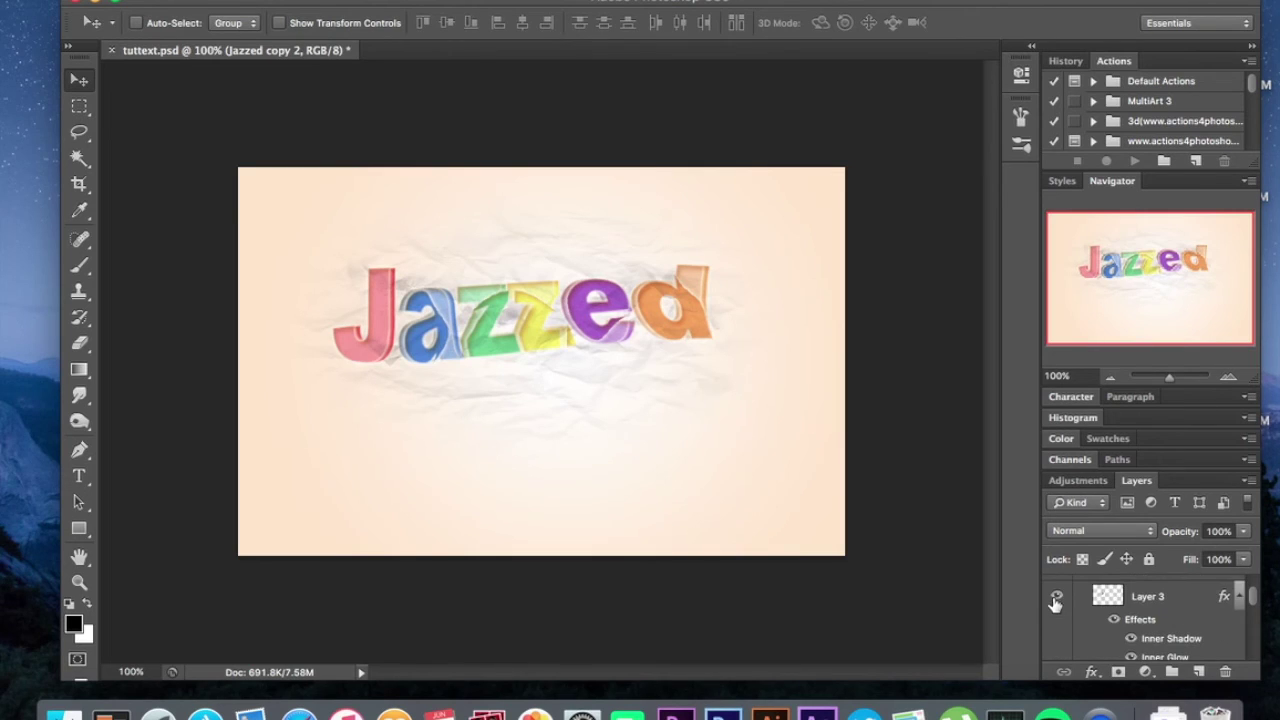
pyautogui.click(1057, 596)
pyautogui.scroll(-2, 1055, 600)
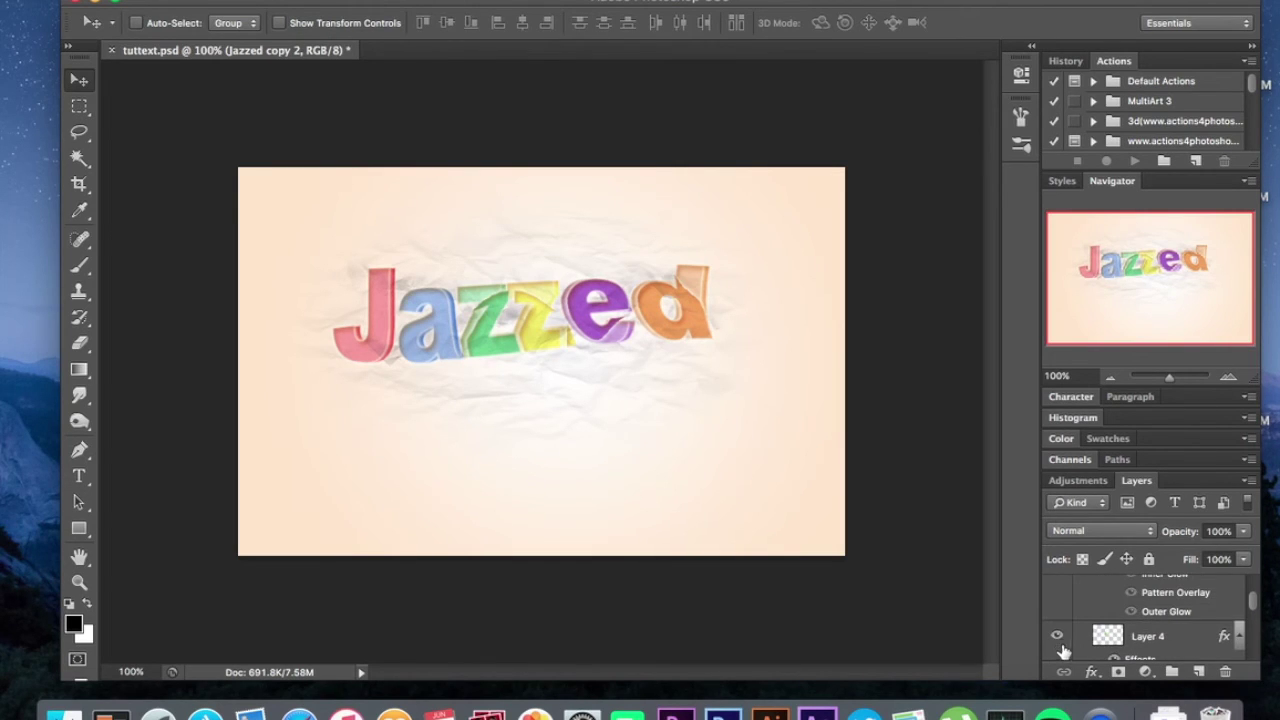
pyautogui.click(1057, 636)
# Hide Layer 5 in Group 1, which holds the piece of the letter e.
pyautogui.scroll(1, 1095, 628)
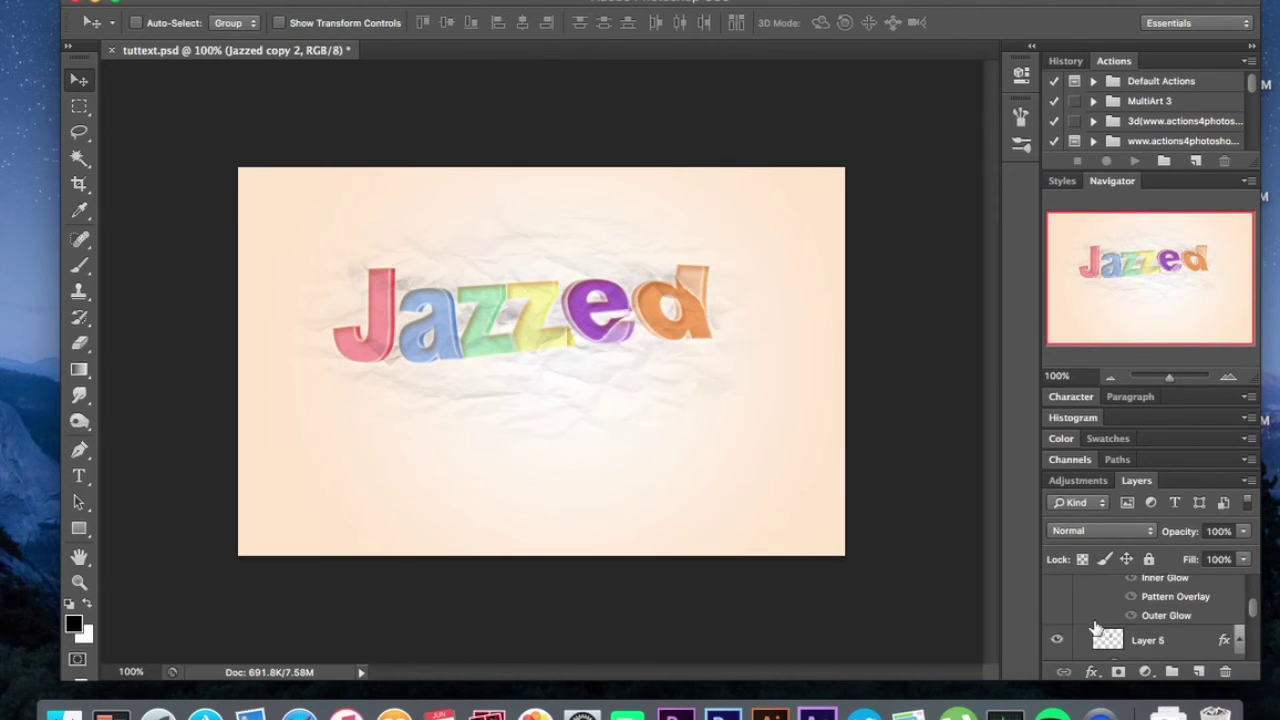
pyautogui.scroll(1, 1096, 627)
pyautogui.scroll(-2, 1100, 620)
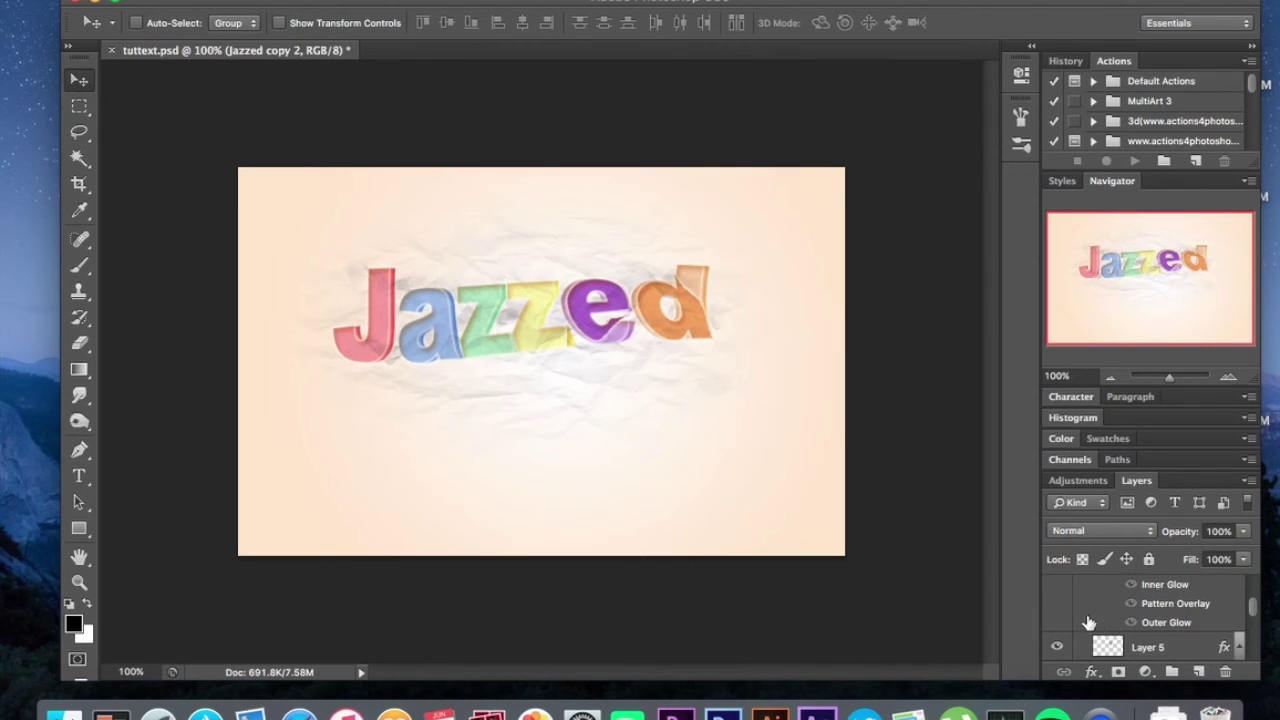
pyautogui.scroll(-3, 1072, 627)
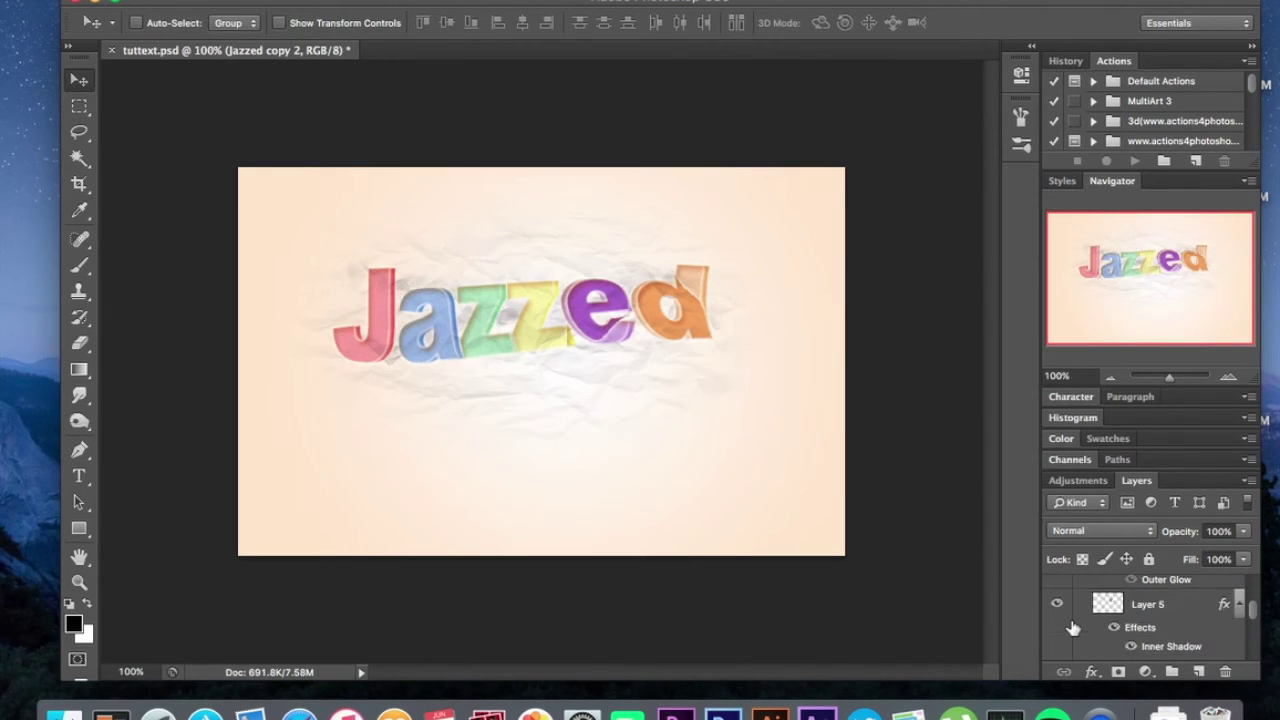
pyautogui.scroll(2, 1073, 628)
pyautogui.click(1057, 634)
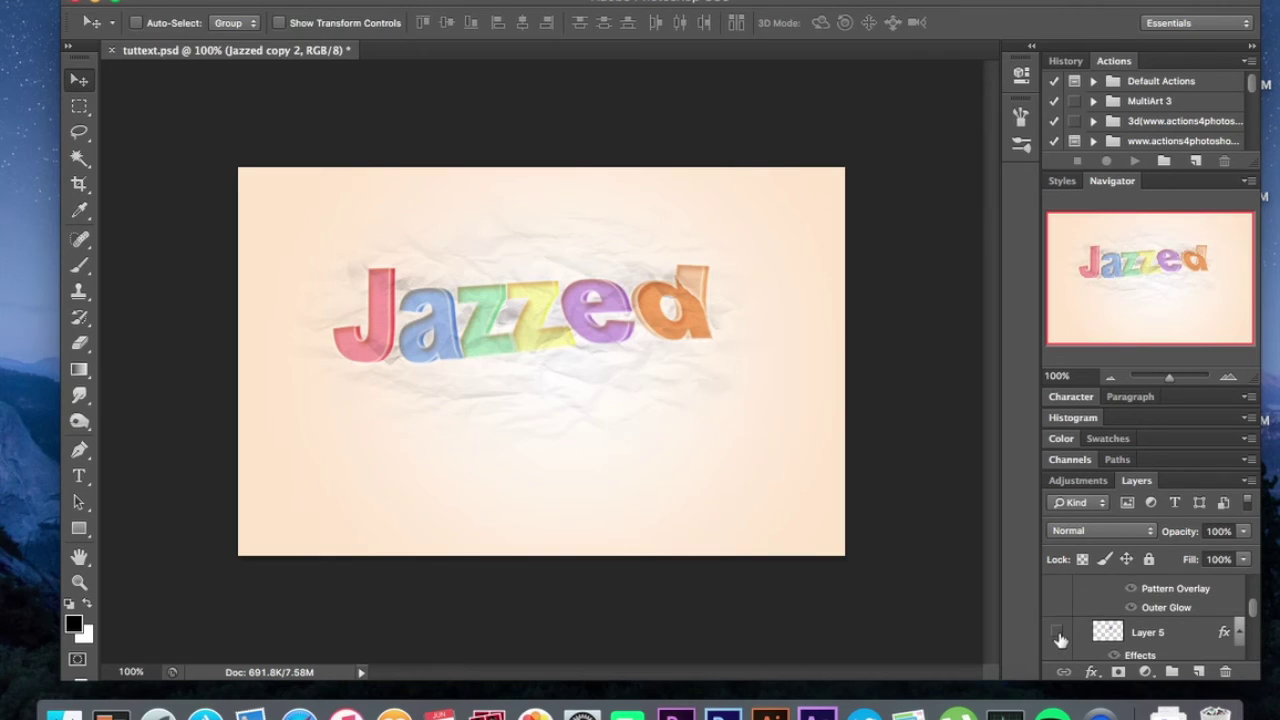
pyautogui.scroll(-3, 1060, 638)
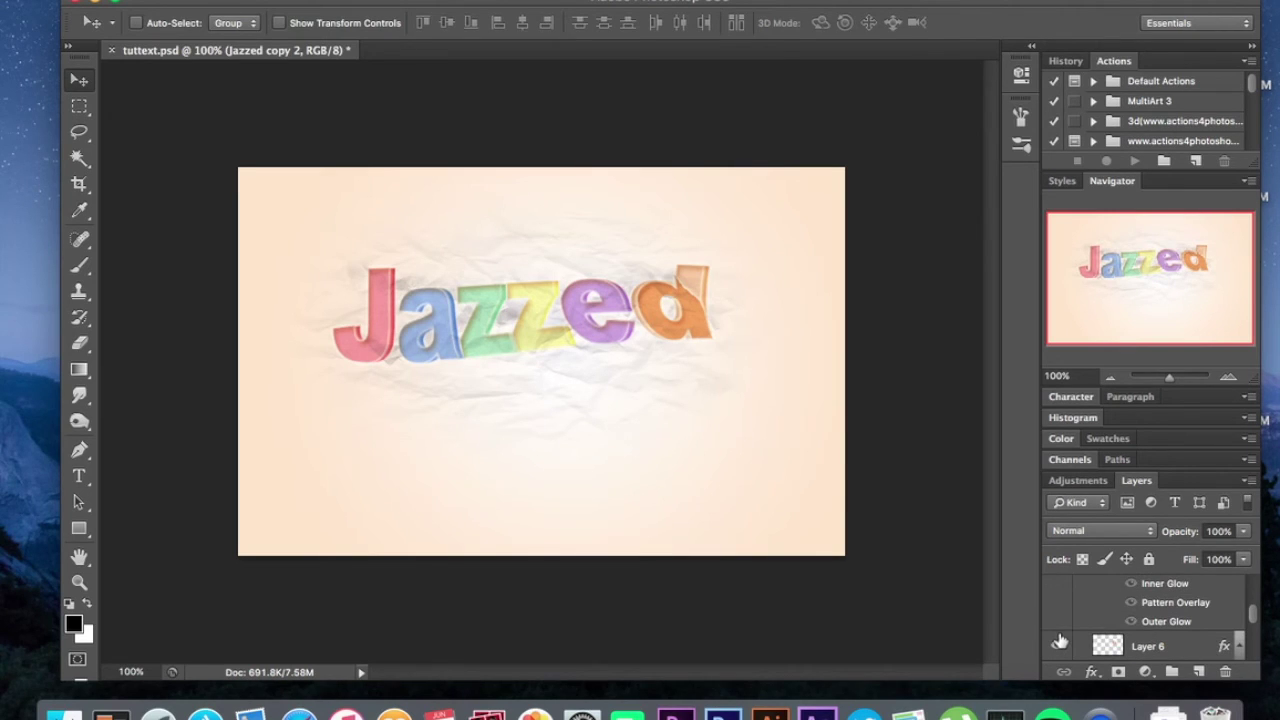
# Try a custom Warp transform on Layer 6, the piece of the orange letter d, by reshaping its mesh.
pyautogui.click(1152, 648)
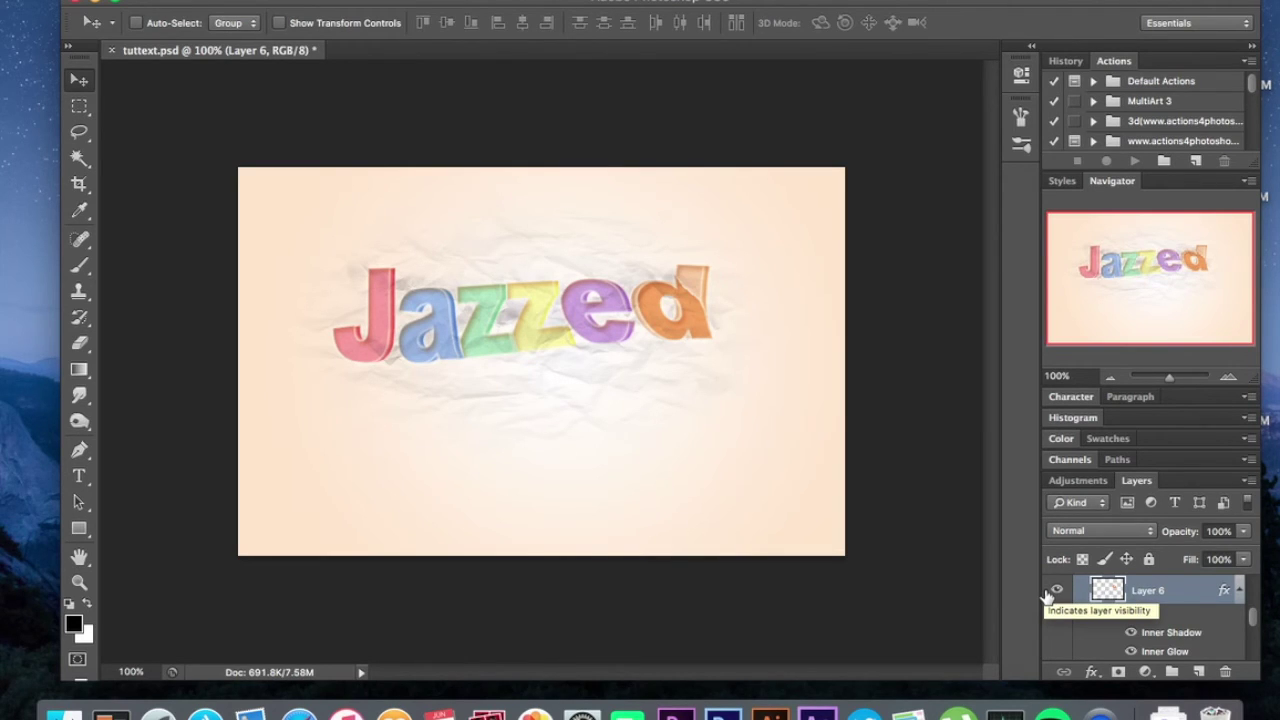
pyautogui.press('super+t')
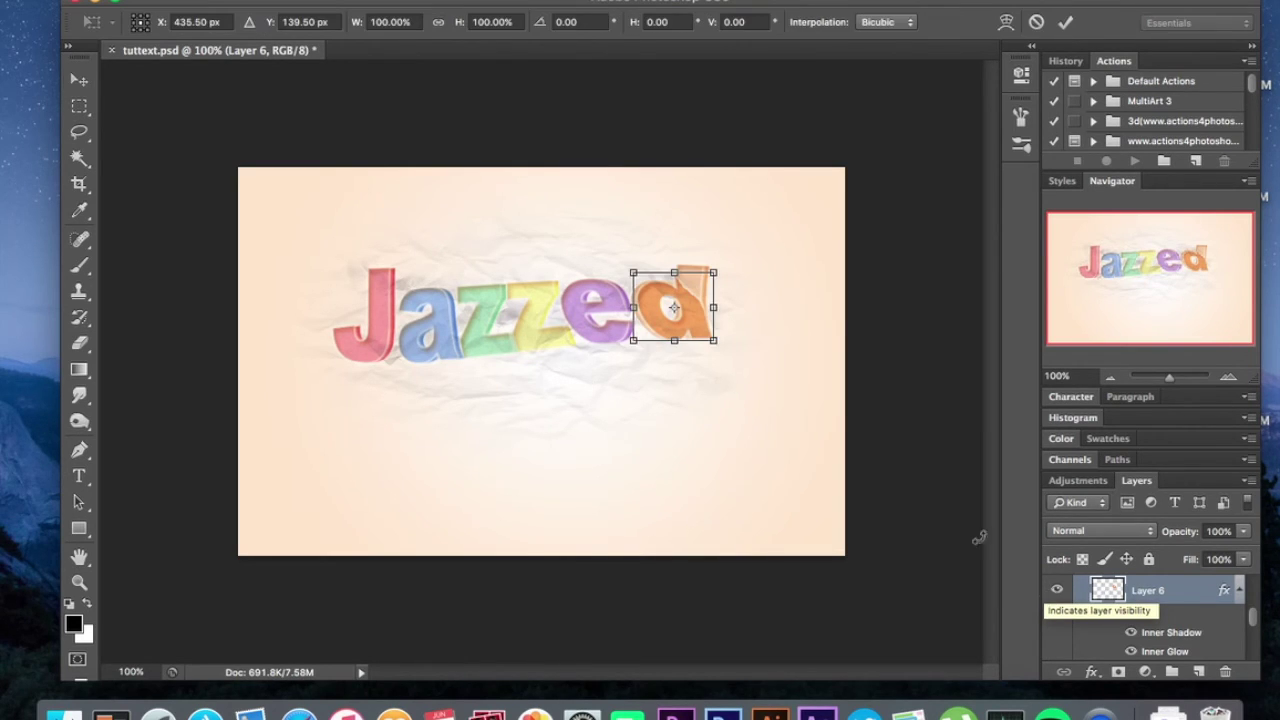
pyautogui.rightClick(686, 312)
pyautogui.click(734, 450)
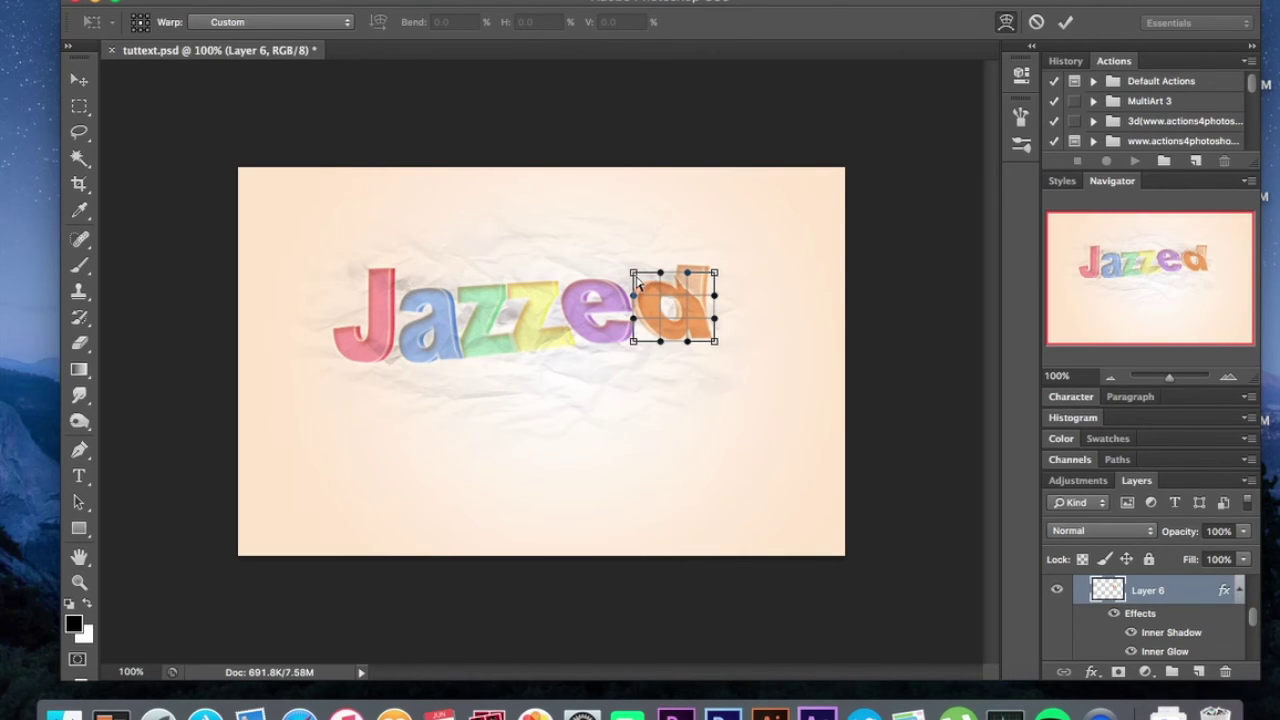
pyautogui.moveTo(688, 280); pyautogui.dragTo(672, 301)
pyautogui.moveTo(838, 310); pyautogui.dragTo(851, 280)
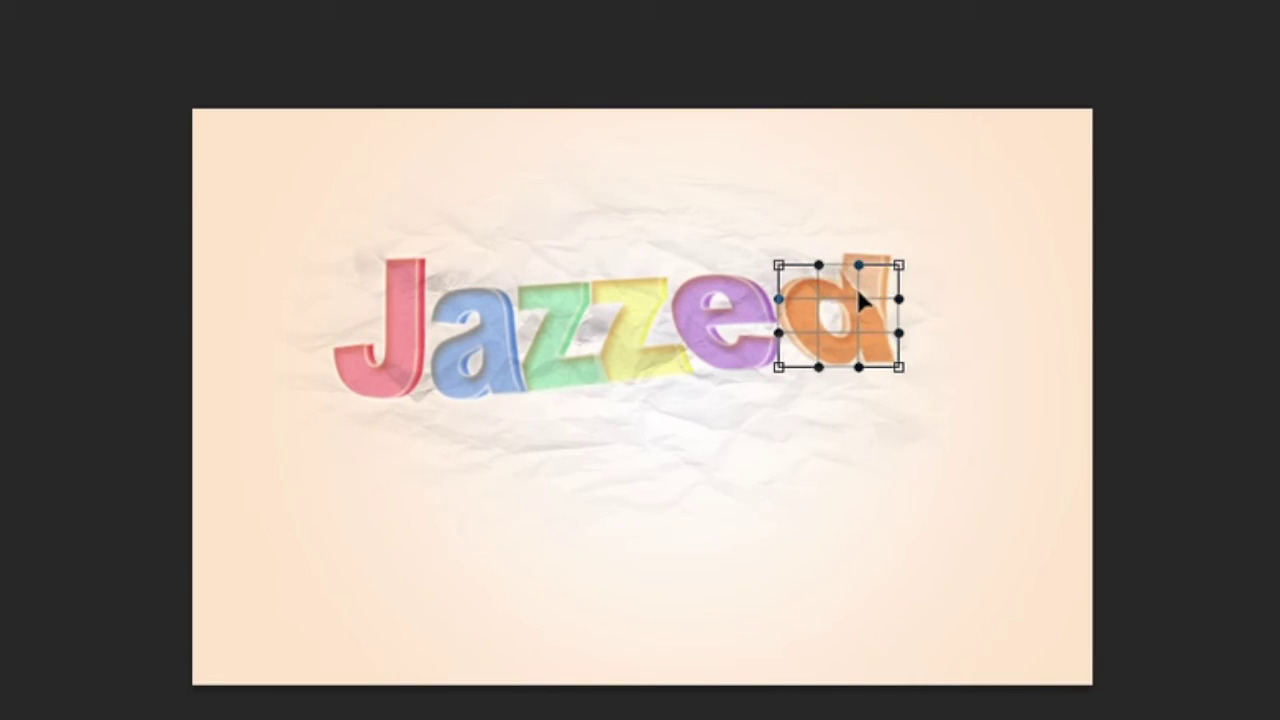
pyautogui.press('Return')
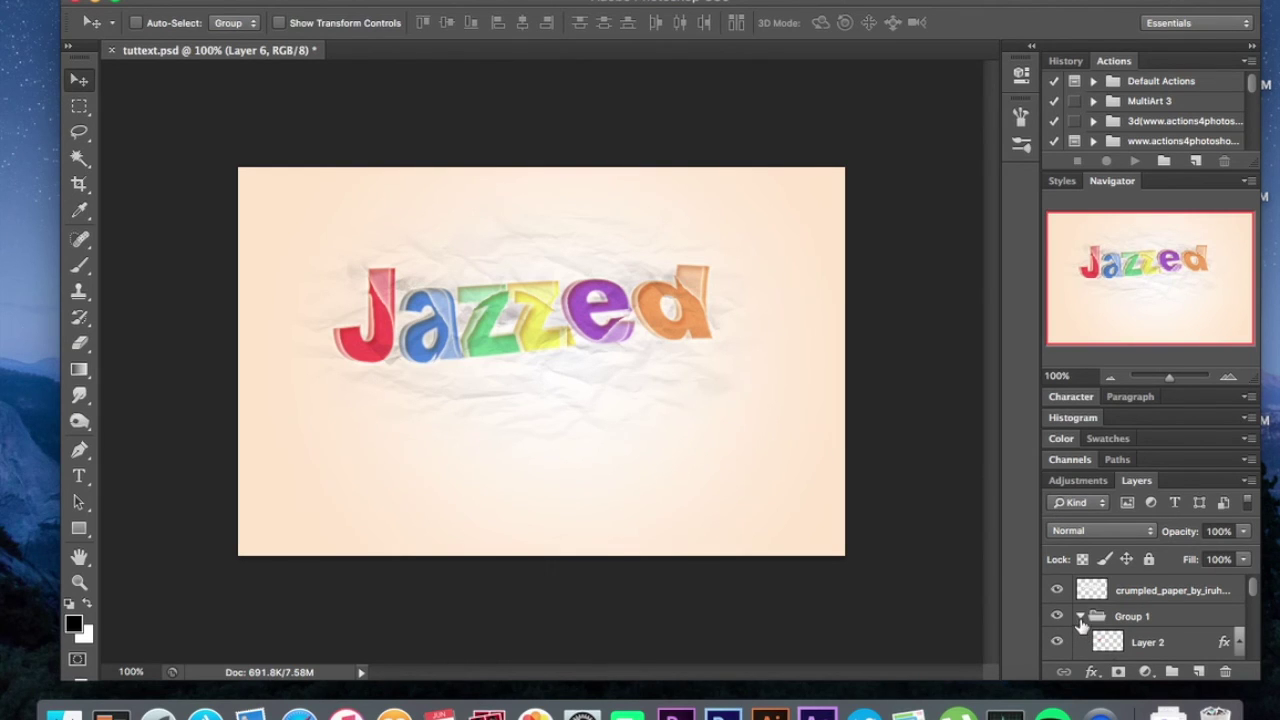
# Collapse Group 1 and compare the design with the crumpled_paper_by_iruhdam copy layer hidden and shown.
pyautogui.click(1080, 617)
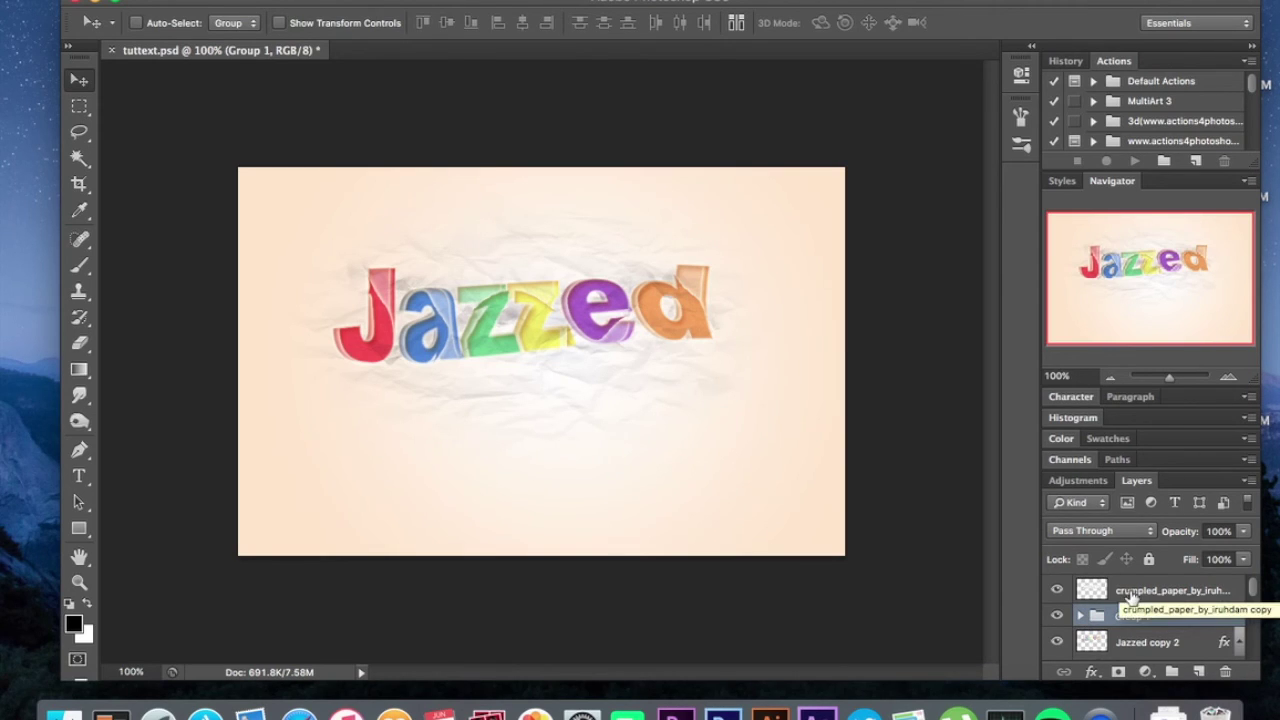
pyautogui.click(1131, 596)
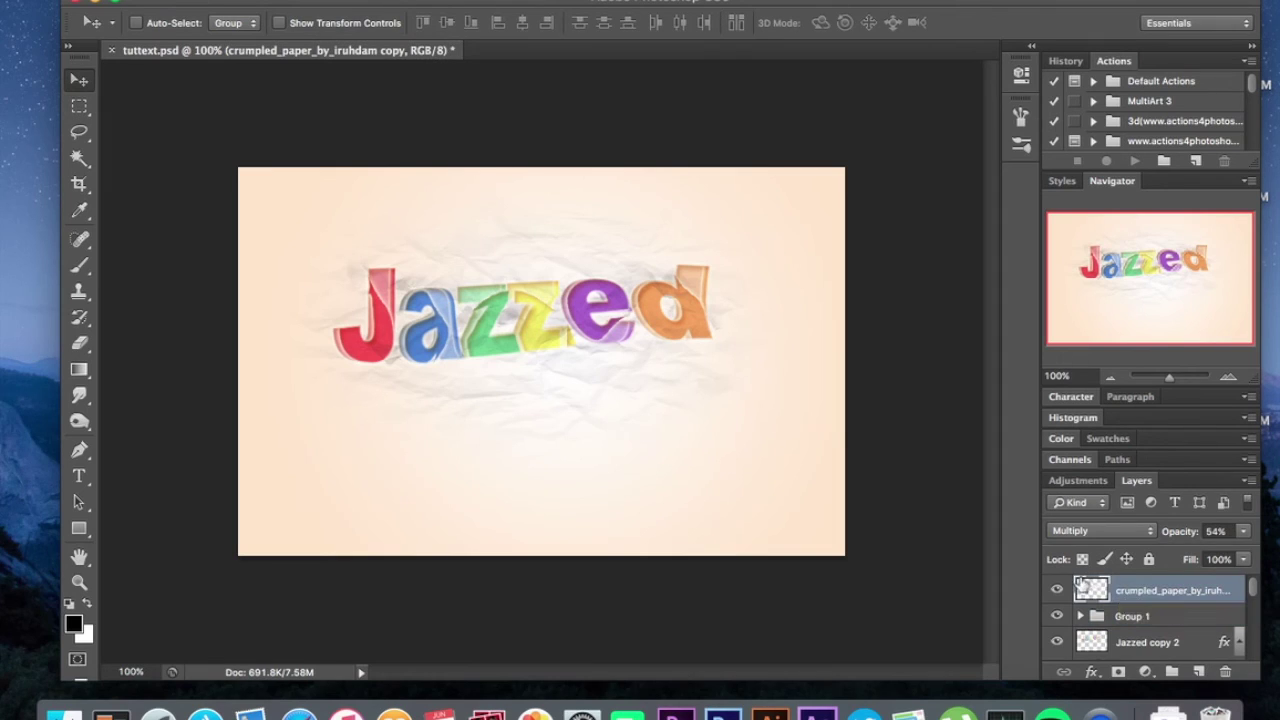
pyautogui.click(1058, 591)
pyautogui.click(1058, 591)
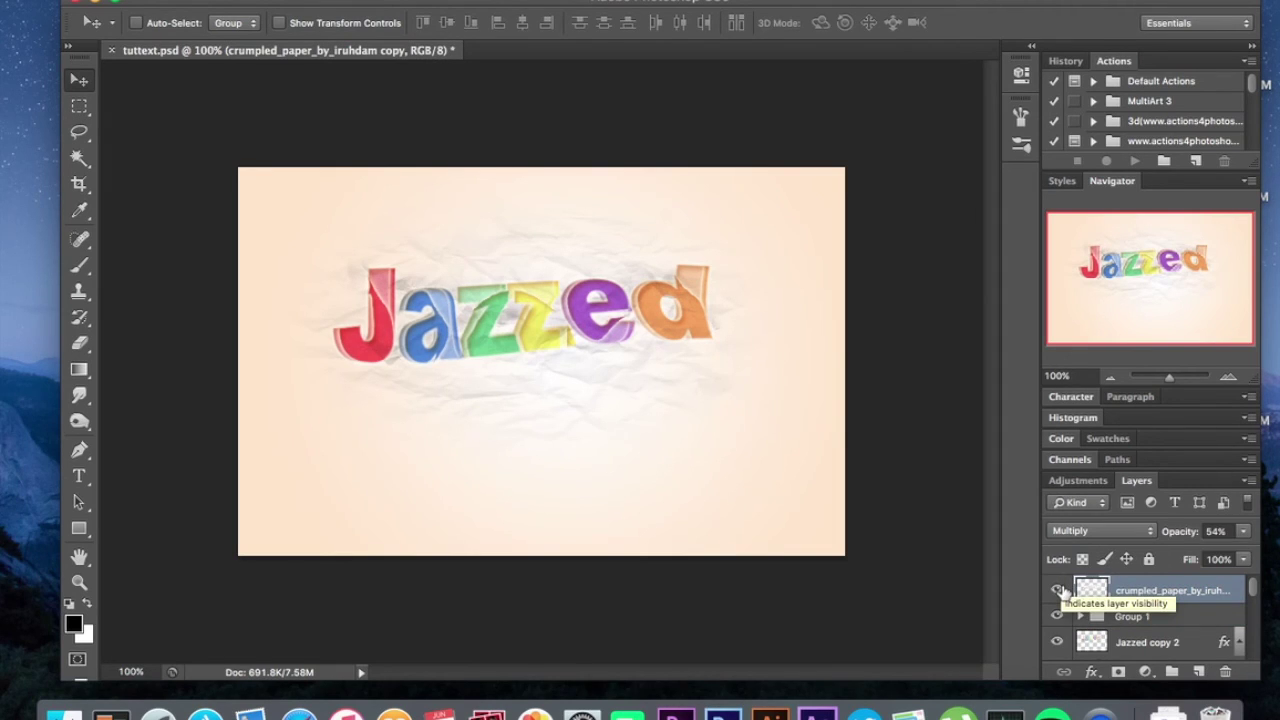